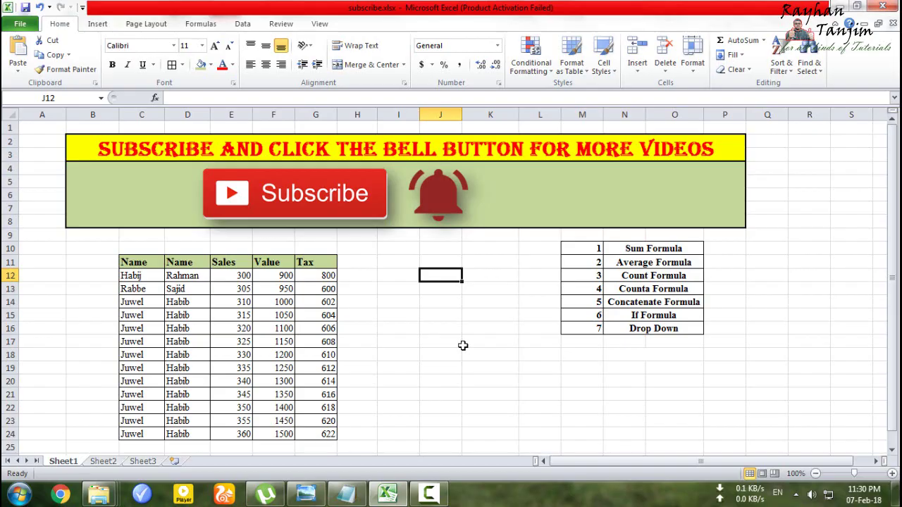
# Enter =SUM(E12:G12) in H12 to total row 12's Sales, Value and Tax as 2000.
pyautogui.click(322, 211)
pyautogui.click(432, 201)
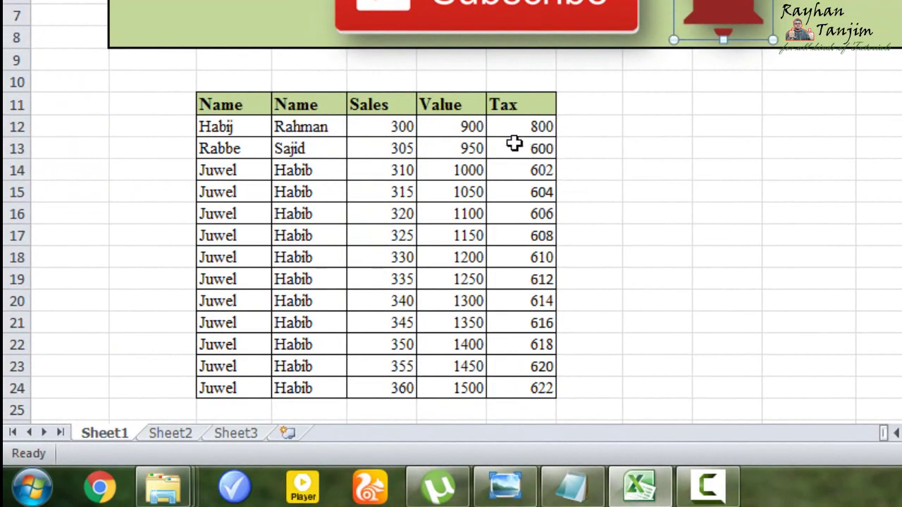
pyautogui.click(603, 126)
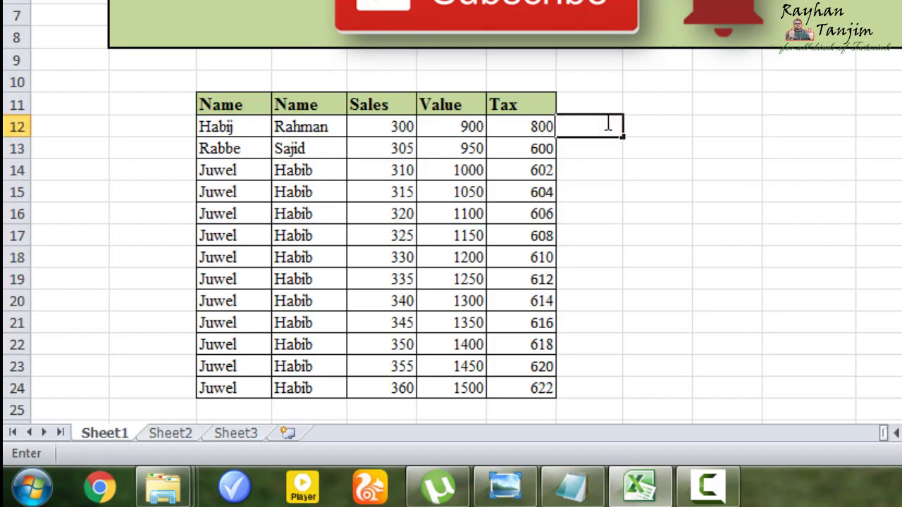
pyautogui.click(607, 124)
pyautogui.write('sum')
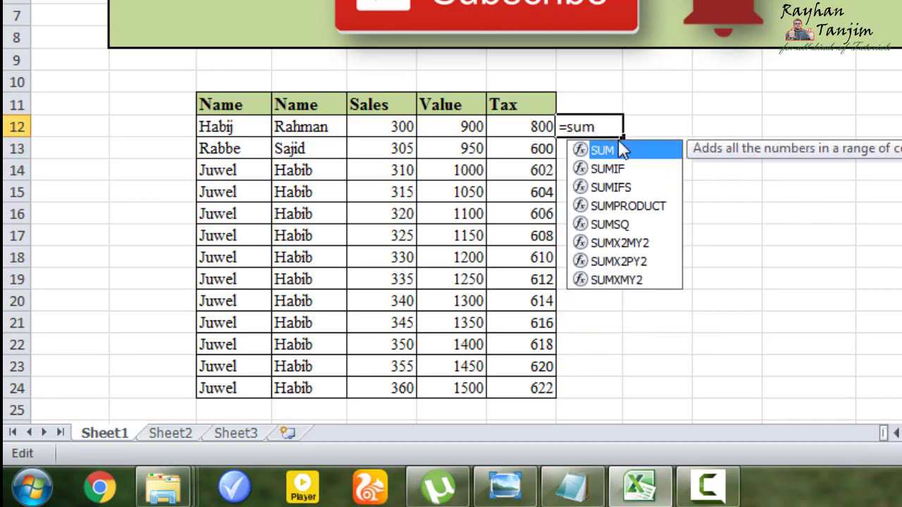
pyautogui.write('(')
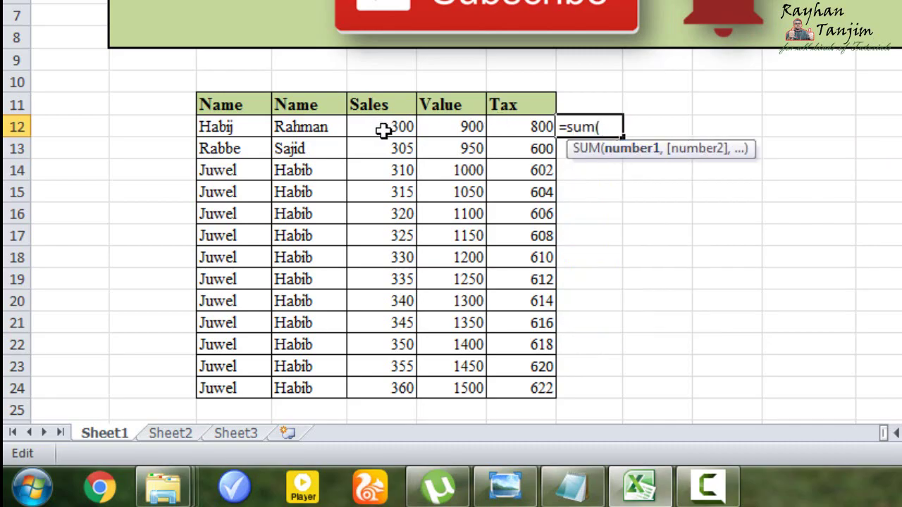
pyautogui.moveTo(383, 128); pyautogui.dragTo(519, 129)
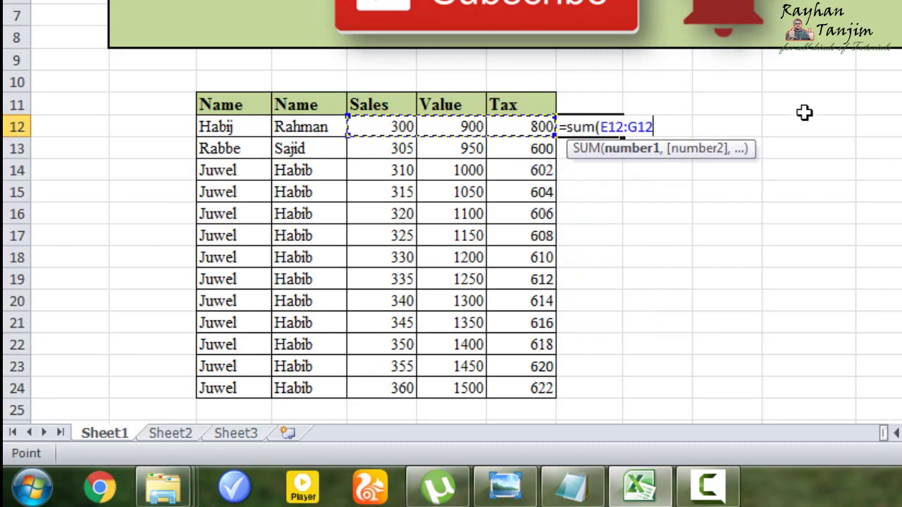
pyautogui.write(')')
pyautogui.press('Return')
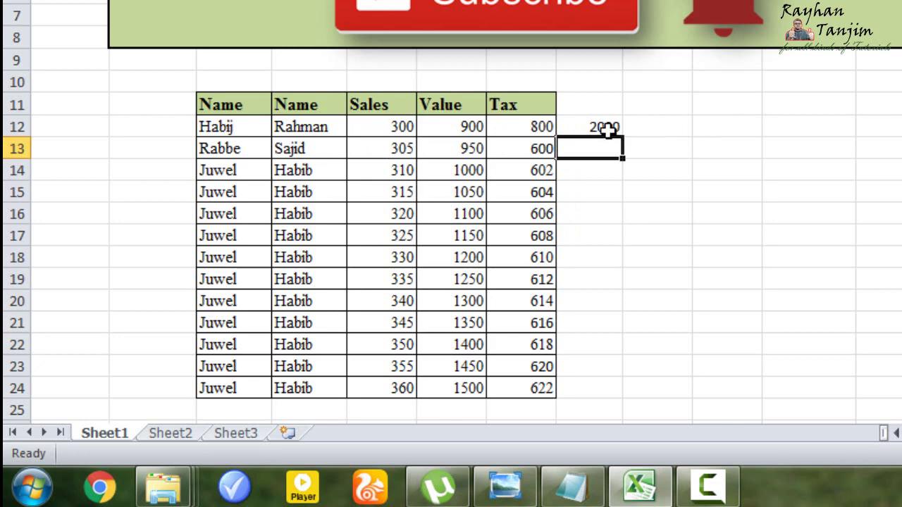
# Rewrite H12's sum as =SUM(E12,F12,G12), listing each cell separately.
pyautogui.click(605, 127)
pyautogui.doubleClick(604, 127)
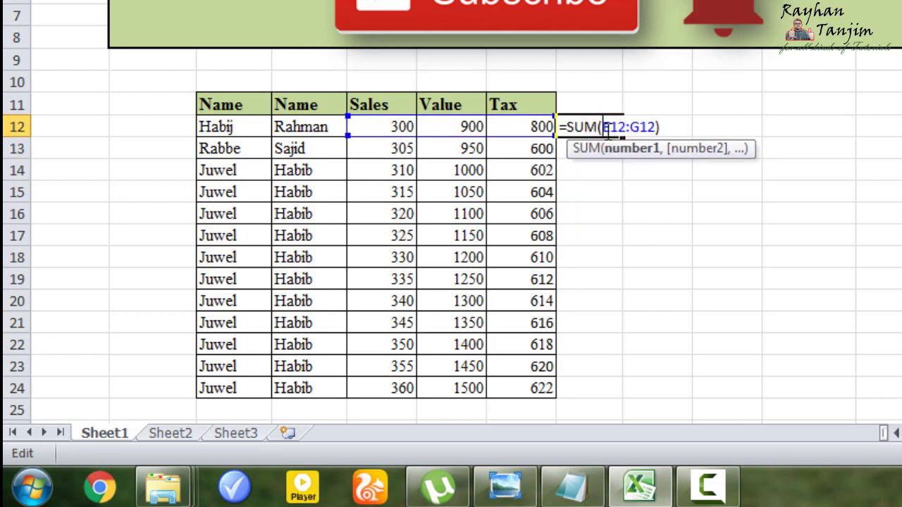
pyautogui.moveTo(604, 127); pyautogui.dragTo(660, 126)
pyautogui.press('BackSpace')
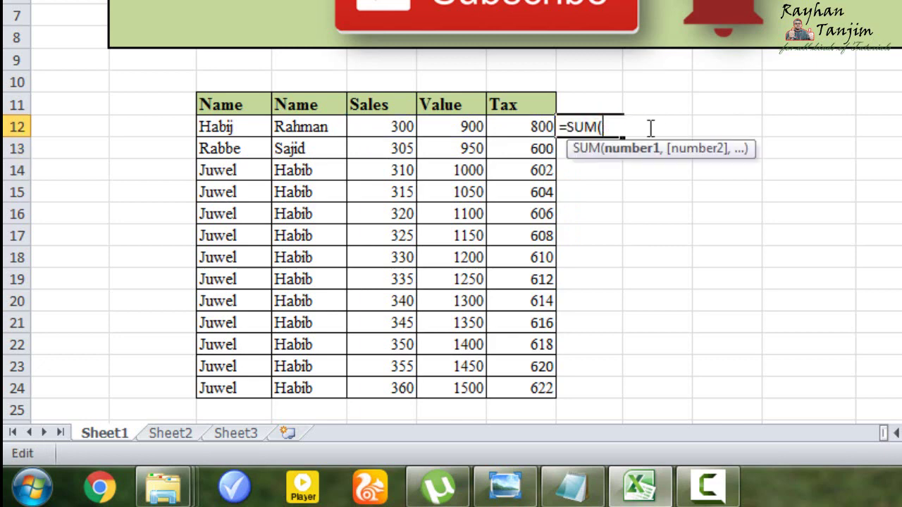
pyautogui.click(391, 127)
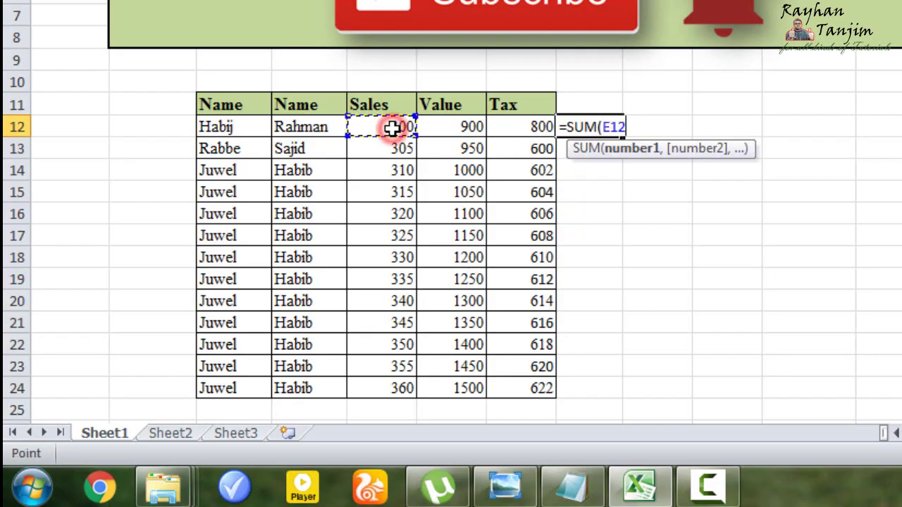
pyautogui.write(',')
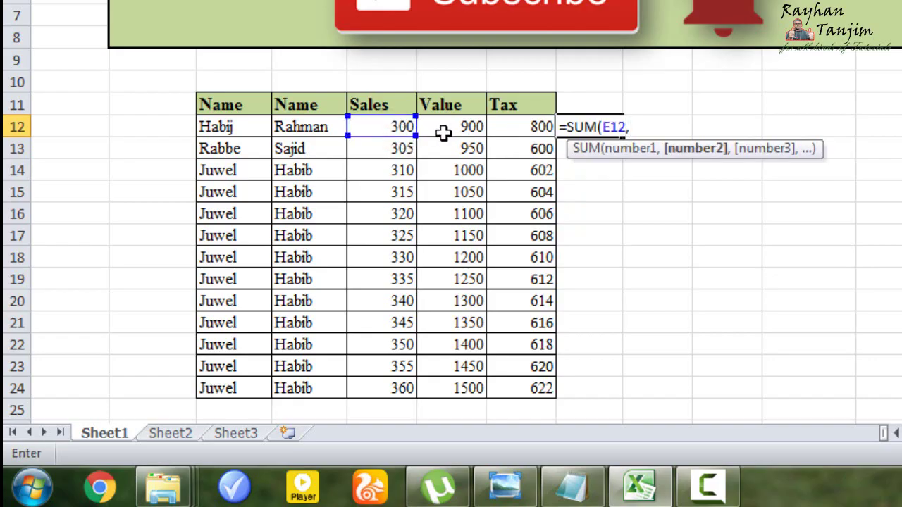
pyautogui.click(442, 134)
pyautogui.write(',')
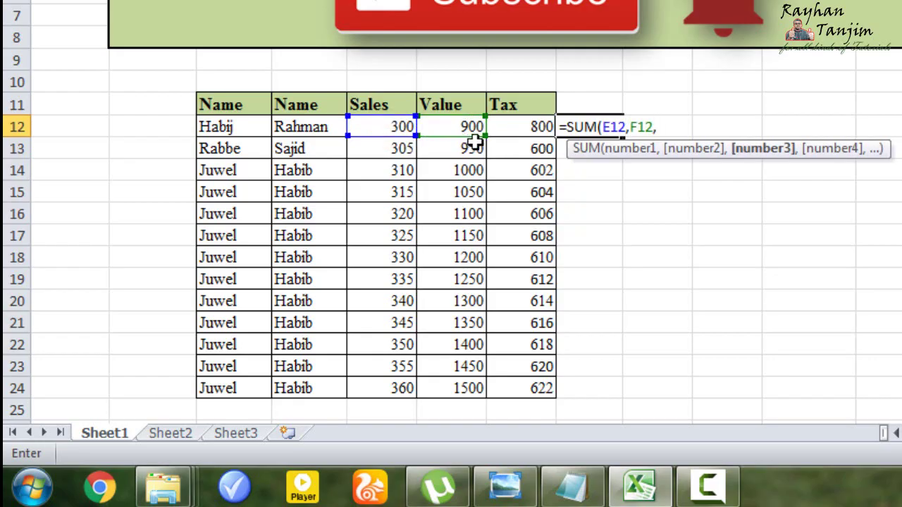
pyautogui.click(525, 133)
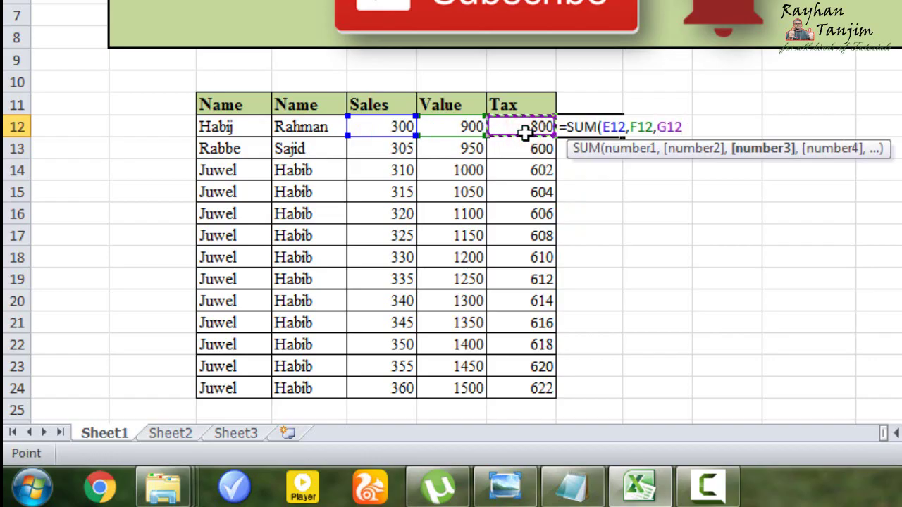
pyautogui.write(')')
pyautogui.press('Return')
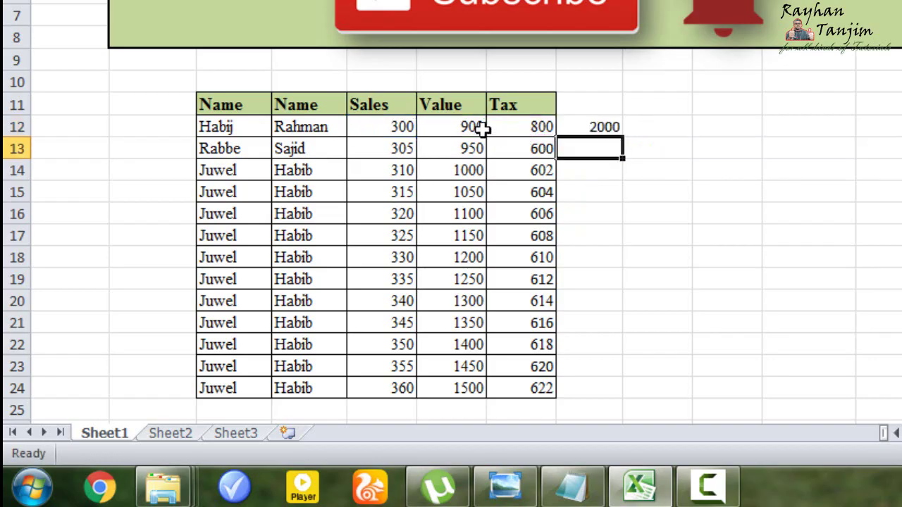
# Change row 12's Value from 900 to 100, then select H12's formula after the equals sign.
pyautogui.doubleClick(467, 127)
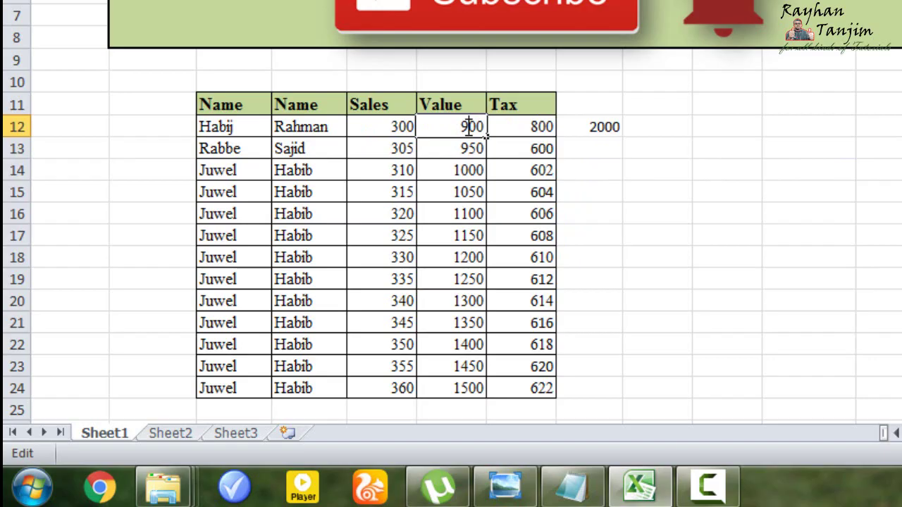
pyautogui.write('100')
pyautogui.click(649, 157)
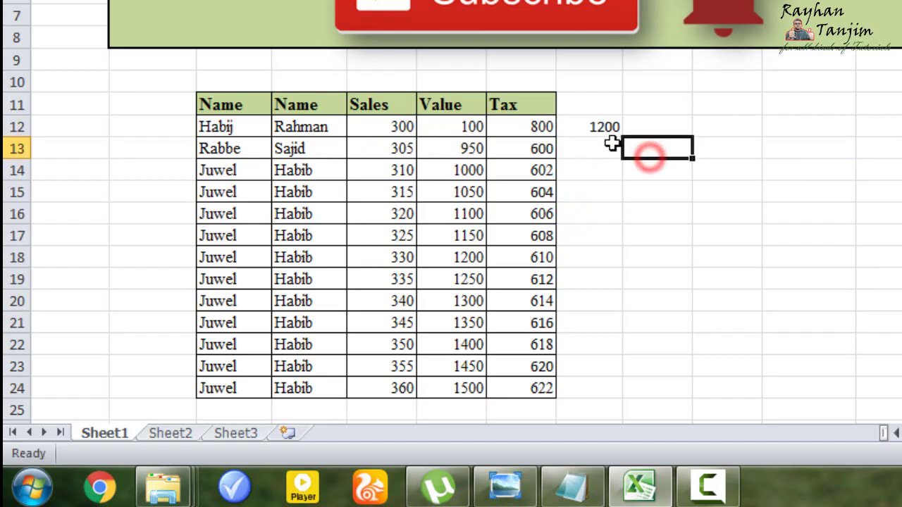
pyautogui.click(599, 127)
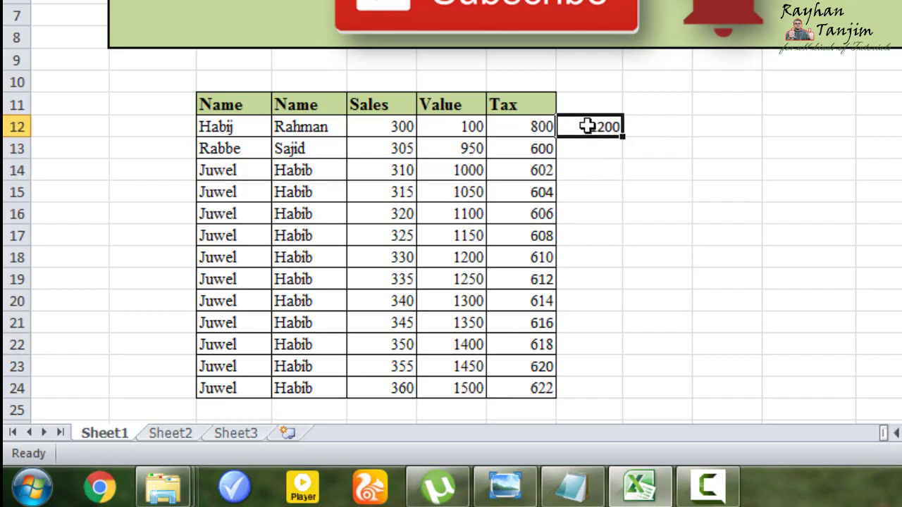
pyautogui.doubleClick(588, 127)
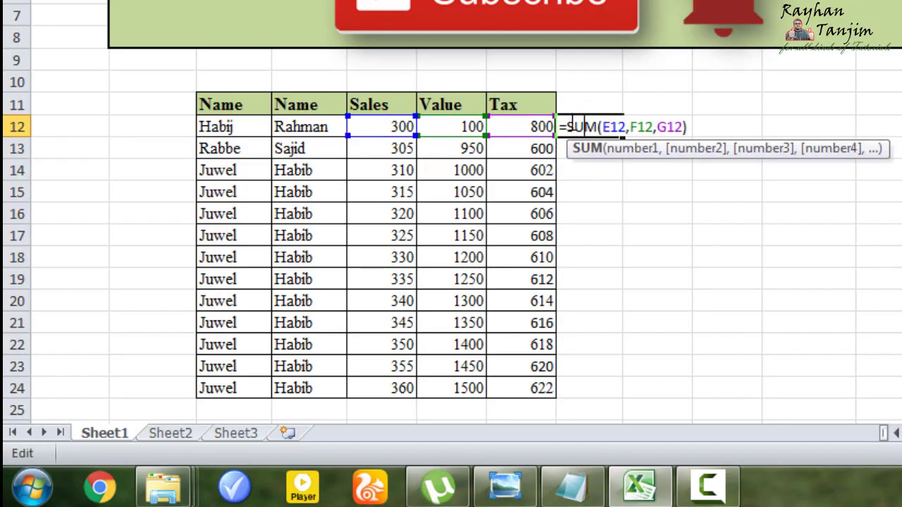
pyautogui.moveTo(571, 126); pyautogui.dragTo(793, 119)
pyautogui.press('Home')
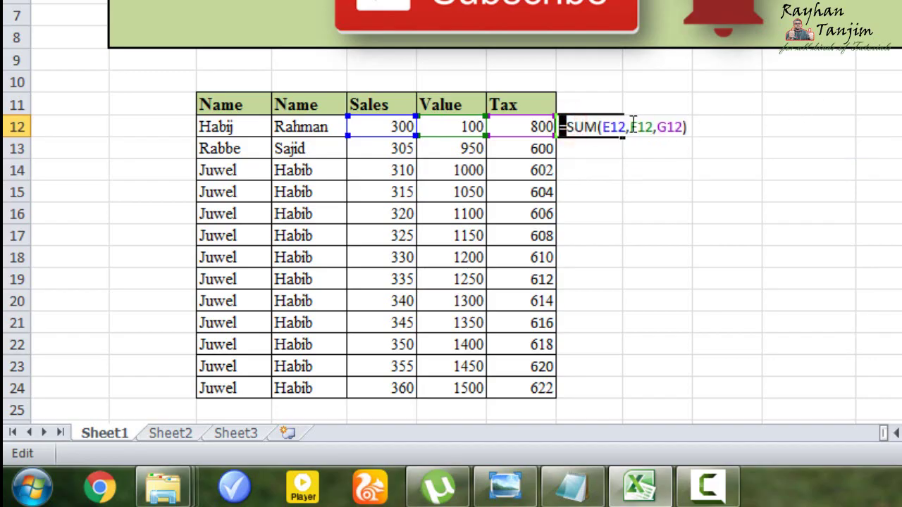
pyautogui.moveTo(573, 127); pyautogui.dragTo(721, 133)
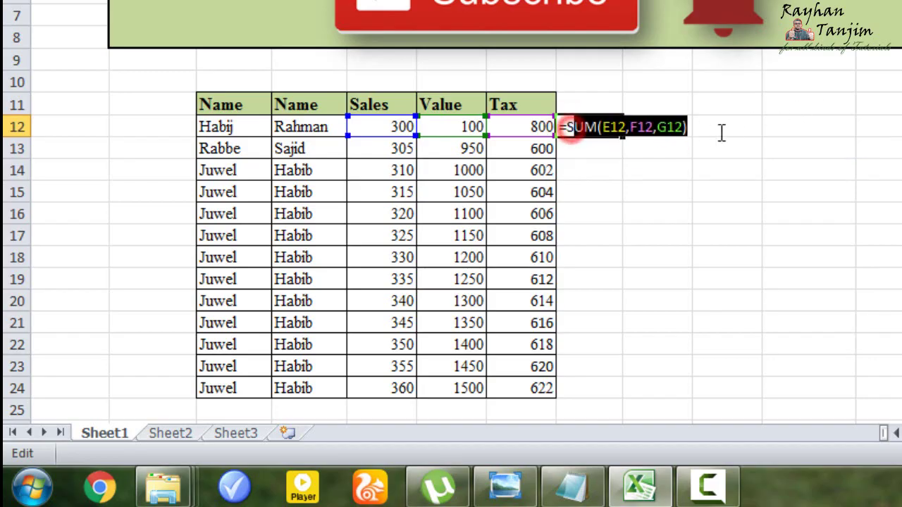
# Replace H12's formula with =AVERAGE(E12:G12), which shows 400.
pyautogui.write('S')
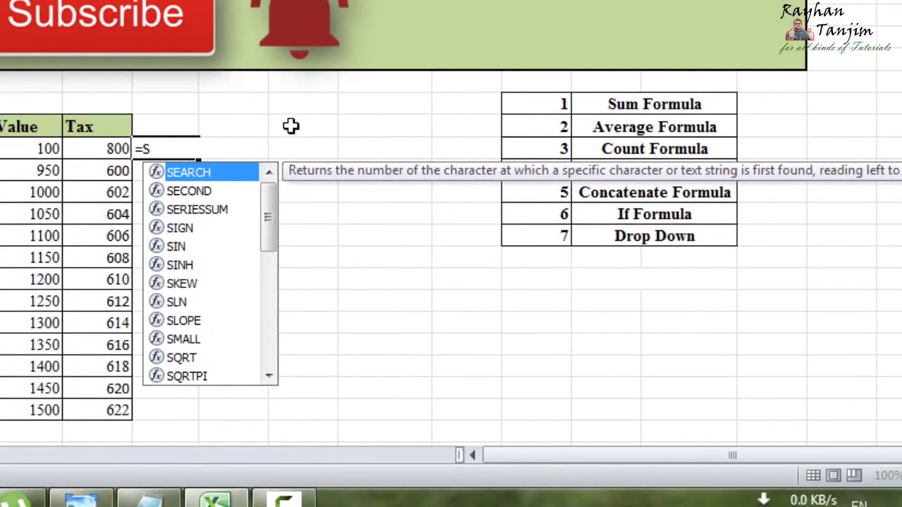
pyautogui.press('BackSpace')
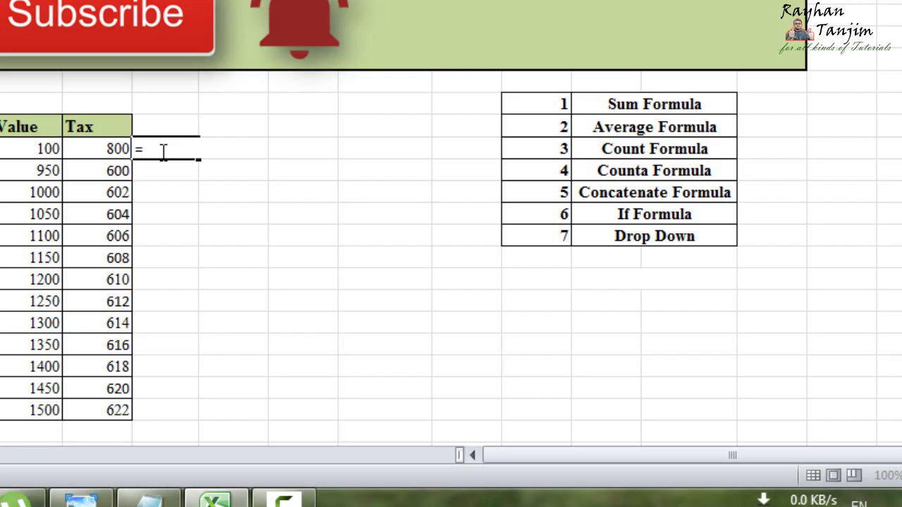
pyautogui.write('average')
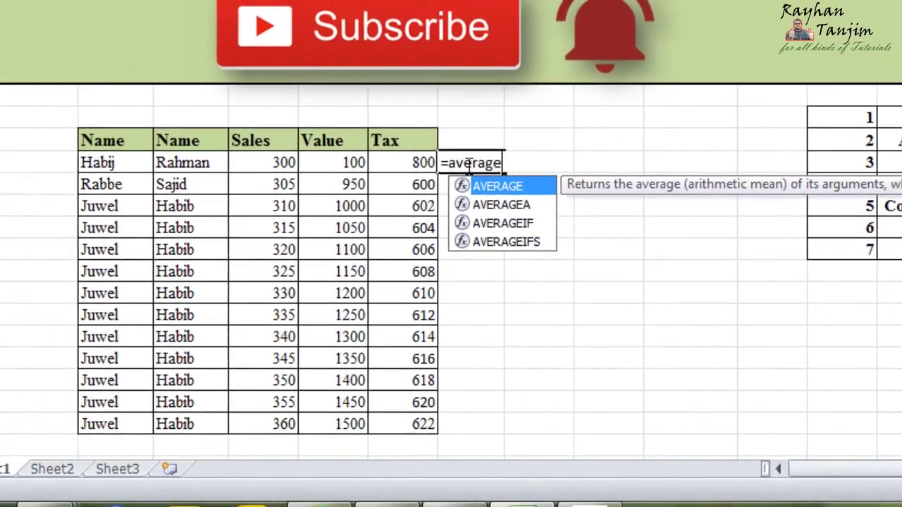
pyautogui.write('(')
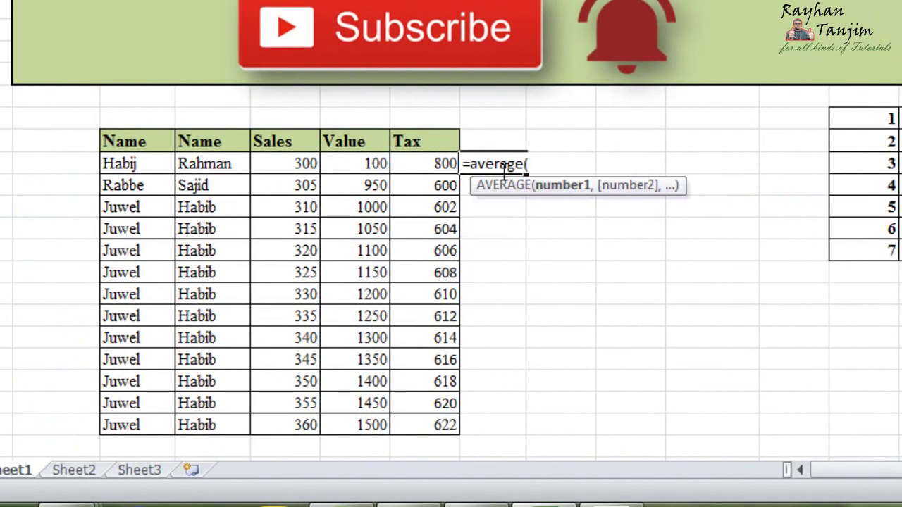
pyautogui.moveTo(295, 164); pyautogui.dragTo(422, 162)
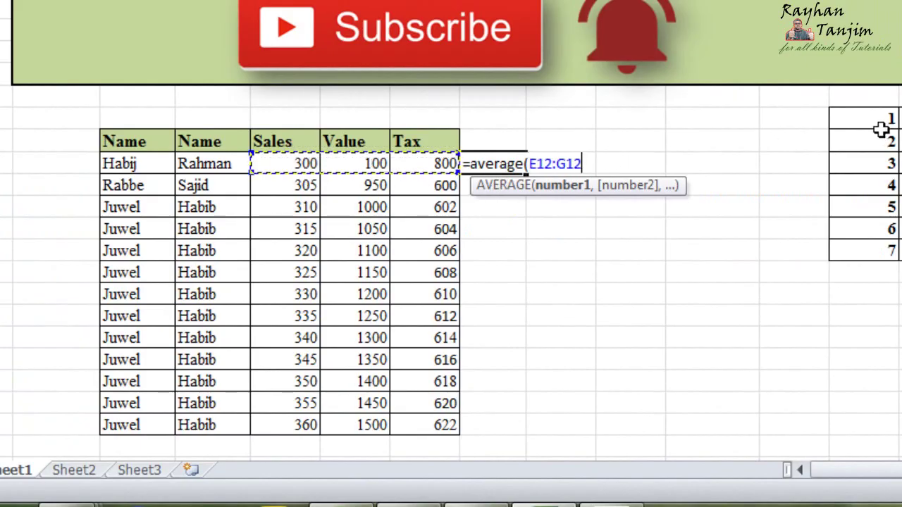
pyautogui.write(')')
pyautogui.press('Return')
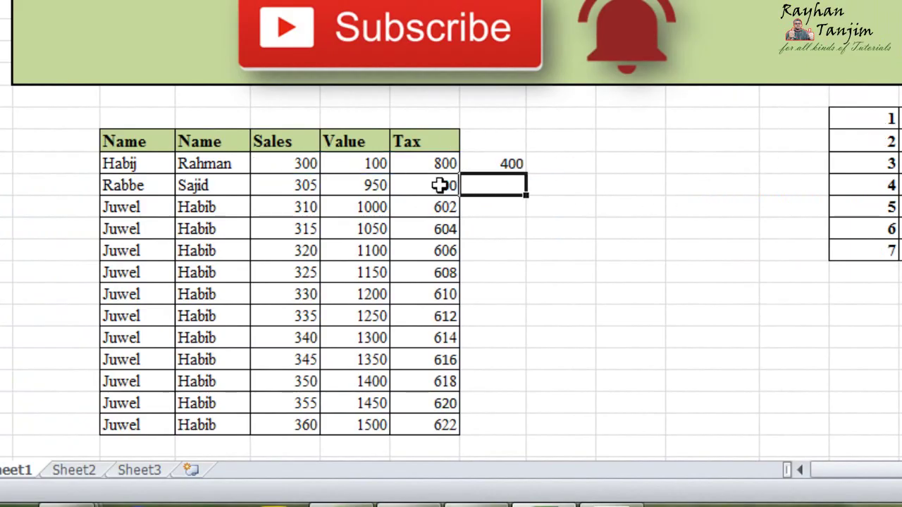
# Change row 12's Value from 100 to 400.
pyautogui.click(377, 167)
pyautogui.write('4')
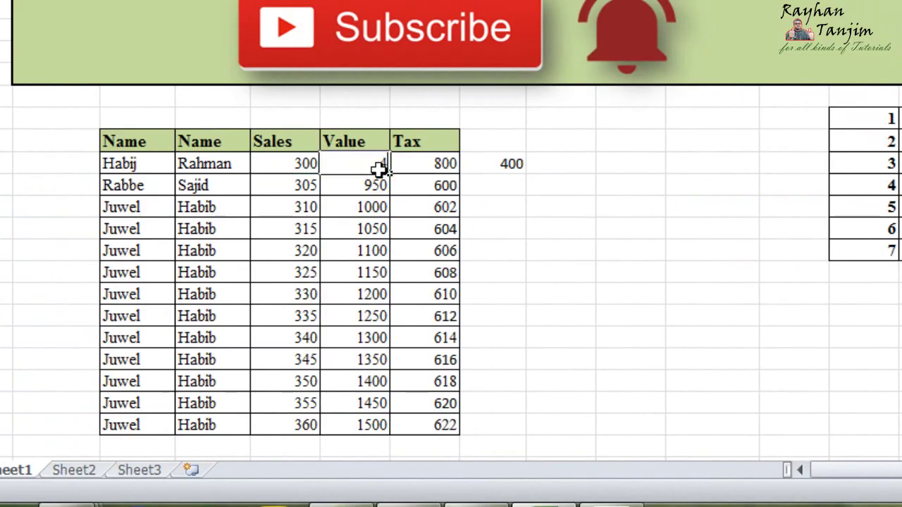
pyautogui.click(805, 169)
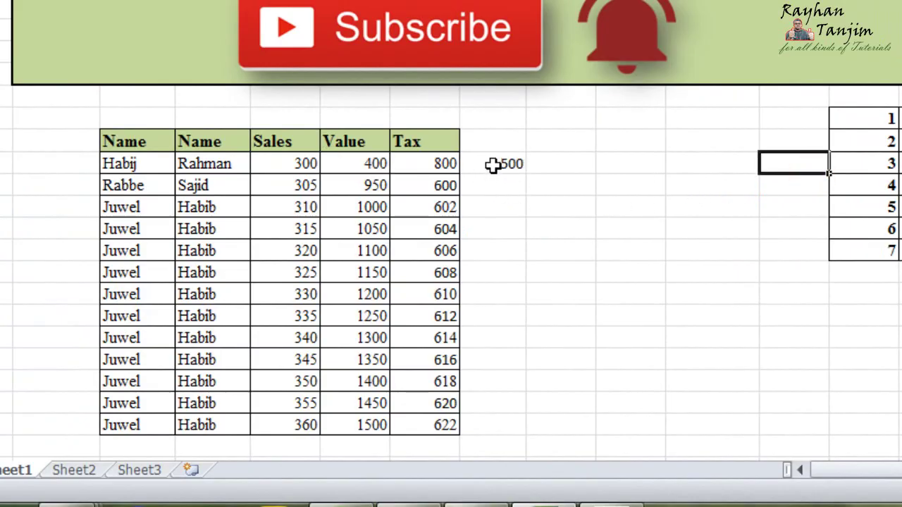
# Rewrite H12 as =AVERAGE(E12,F12,G12), listing the cells individually to give 500.
pyautogui.doubleClick(502, 165)
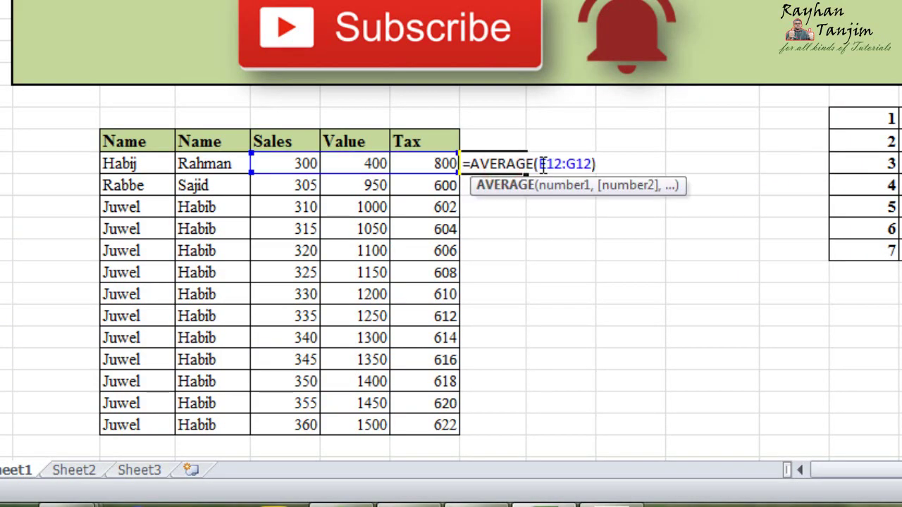
pyautogui.moveTo(538, 164); pyautogui.dragTo(589, 164)
pyautogui.press('BackSpace')
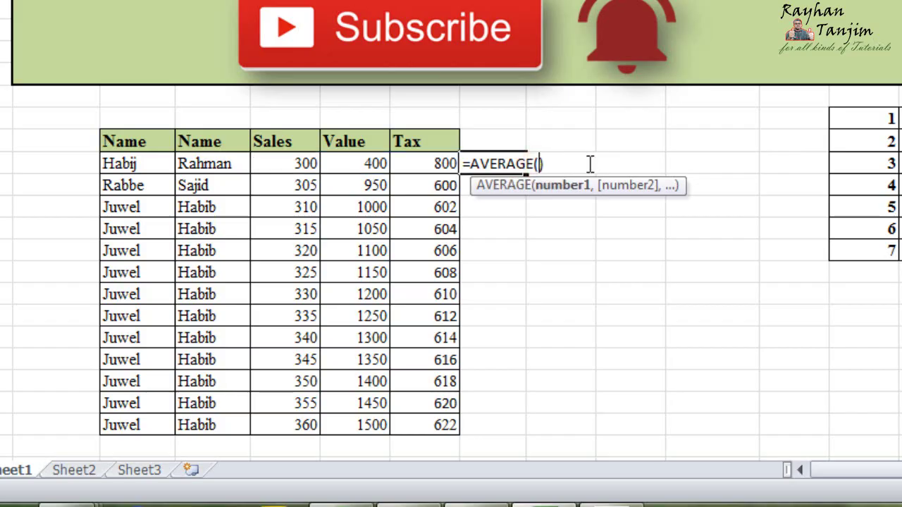
pyautogui.click(303, 163)
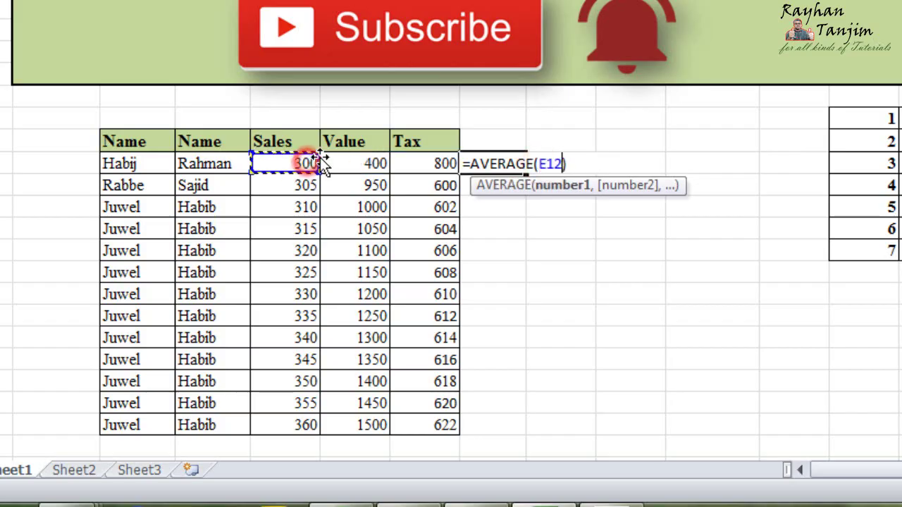
pyautogui.write(',')
pyautogui.click(360, 162)
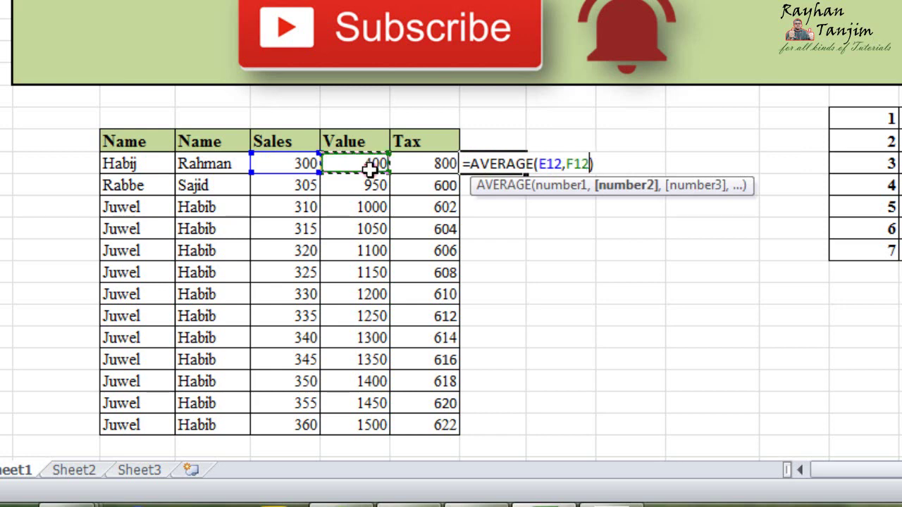
pyautogui.write(',')
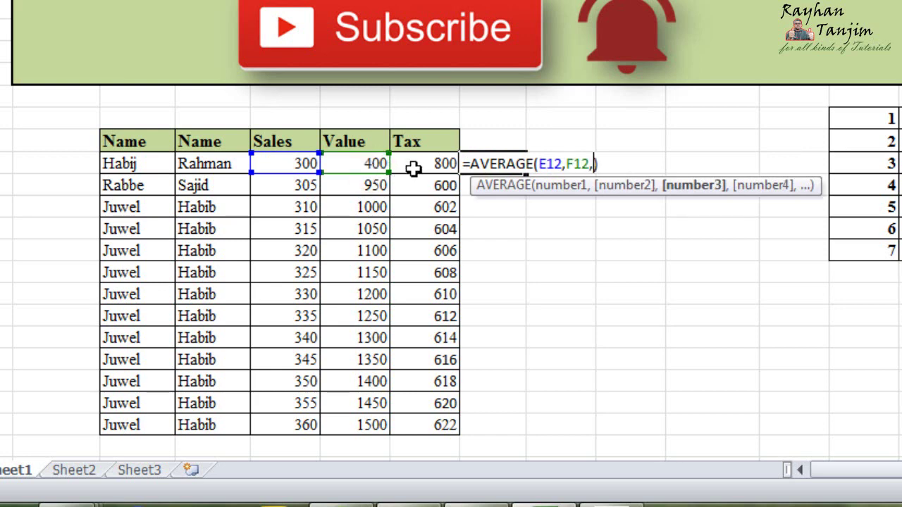
pyautogui.click(413, 167)
pyautogui.press('Return')
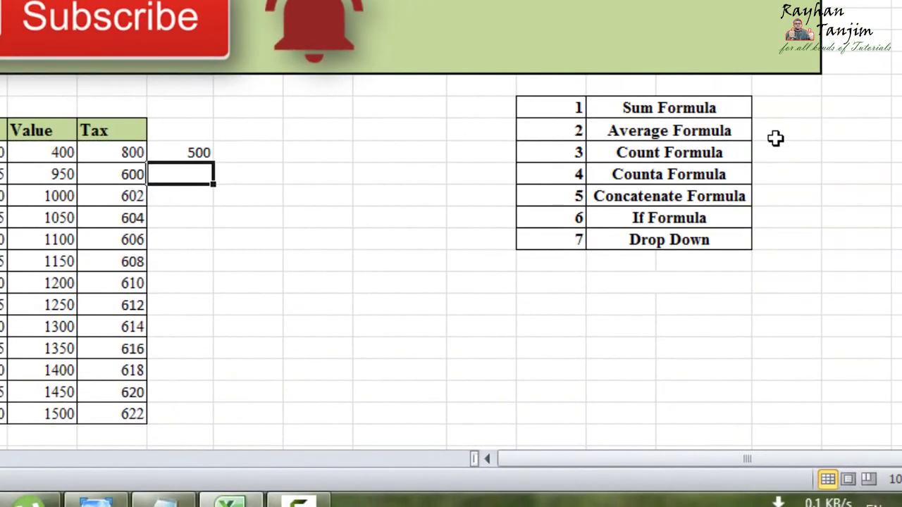
# Clear H12's average formula and begin a COUNT formula in its place.
pyautogui.click(677, 147)
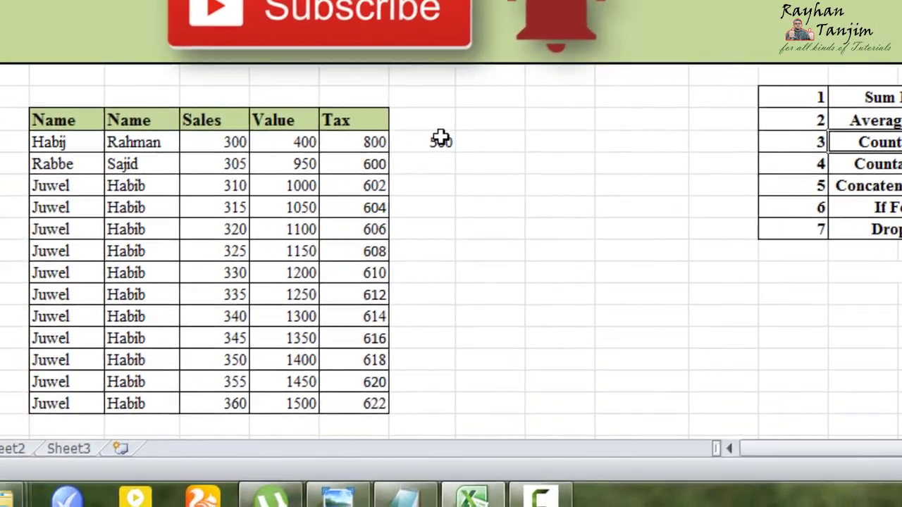
pyautogui.doubleClick(440, 141)
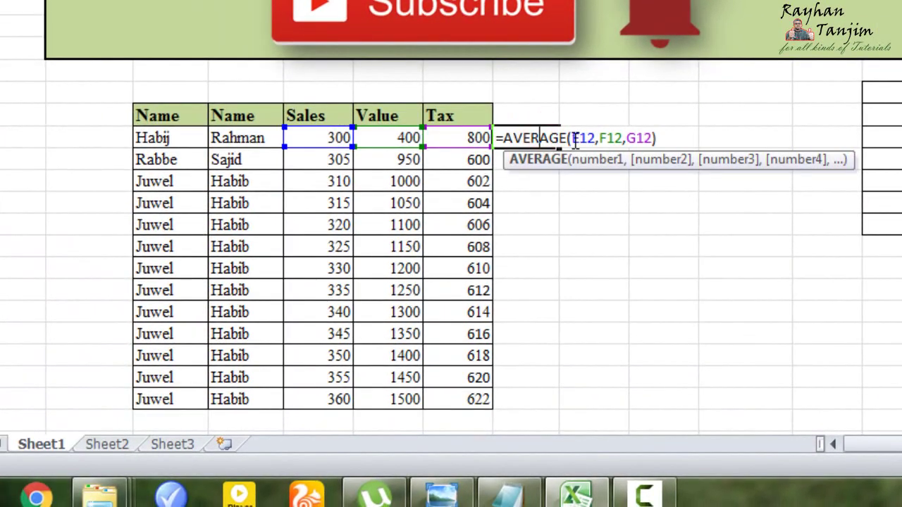
pyautogui.moveTo(469, 142); pyautogui.dragTo(556, 142)
pyautogui.press('BackSpace')
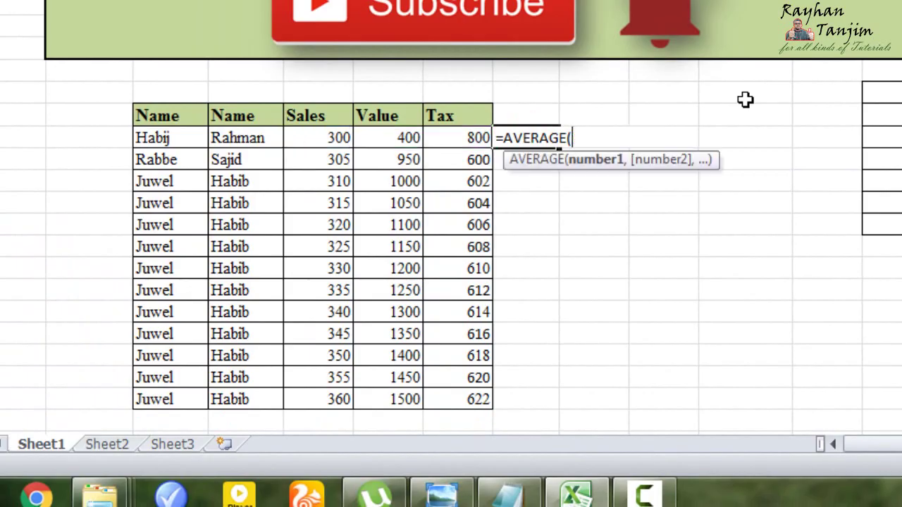
pyautogui.press('BackSpace')
pyautogui.press('BackSpace')
pyautogui.press('BackSpace')
pyautogui.press('BackSpace')
pyautogui.press('BackSpace')
pyautogui.press('BackSpace')
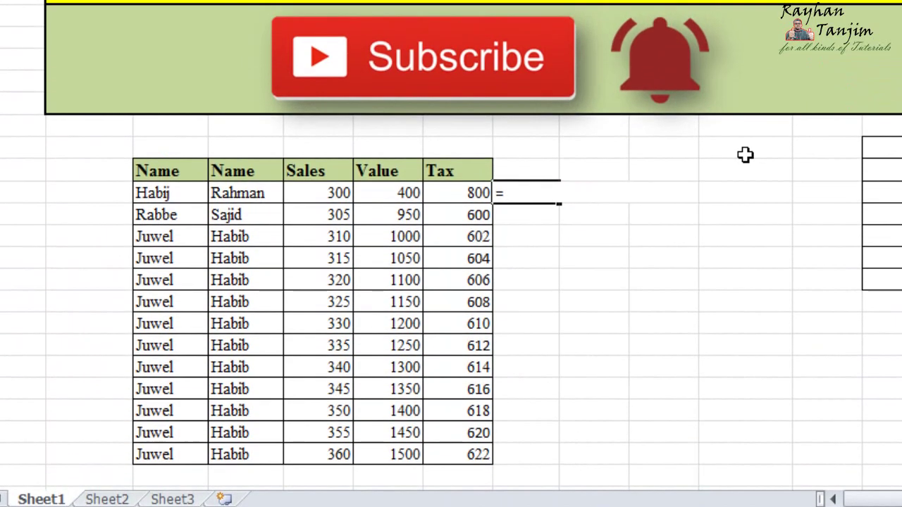
pyautogui.write('count')
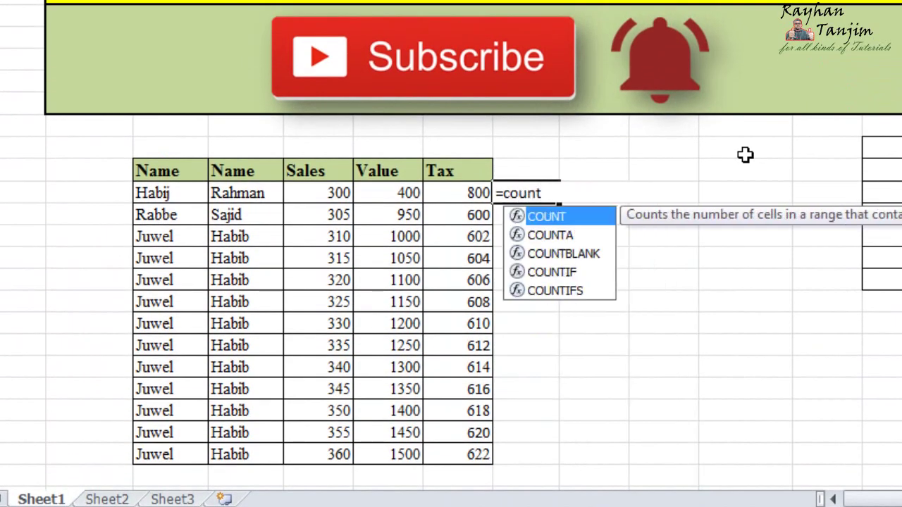
pyautogui.write('(')
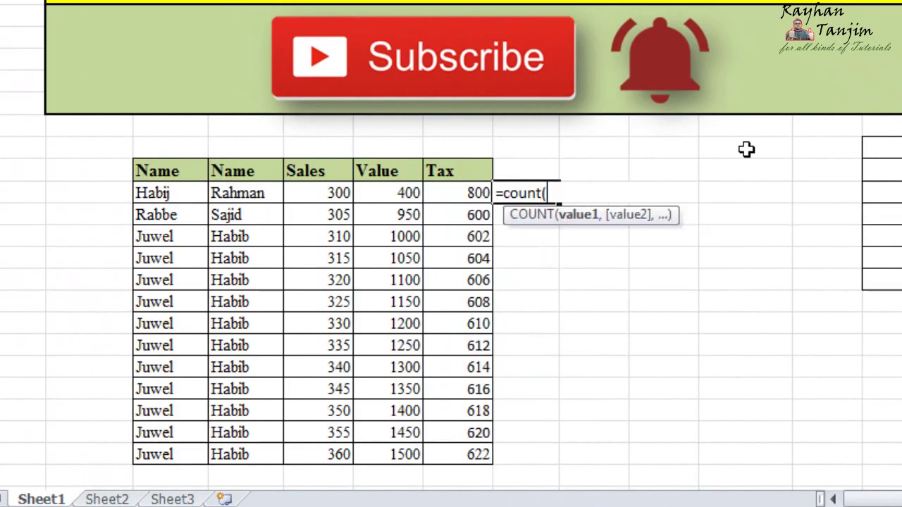
# Complete =COUNT(E12,F12,G12,D12,C12), which counts the numeric cells as 3.
pyautogui.click(339, 193)
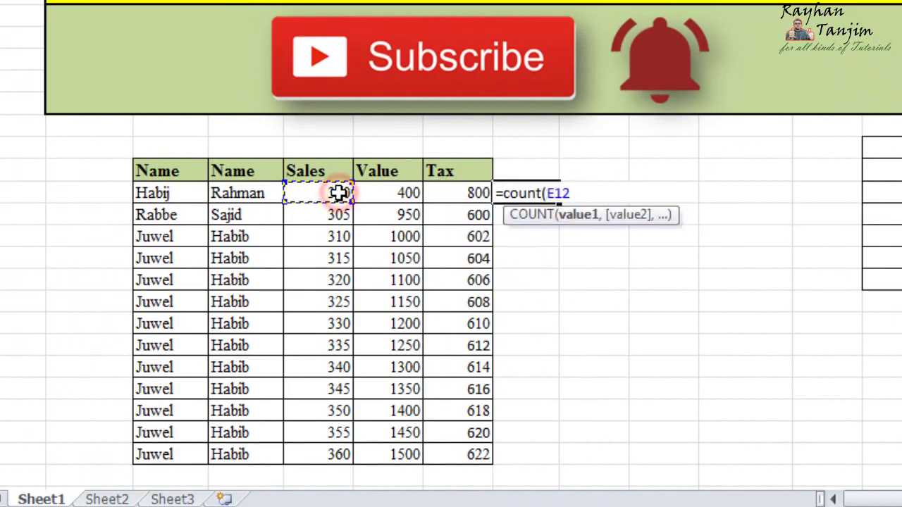
pyautogui.write(',')
pyautogui.click(384, 190)
pyautogui.write(',')
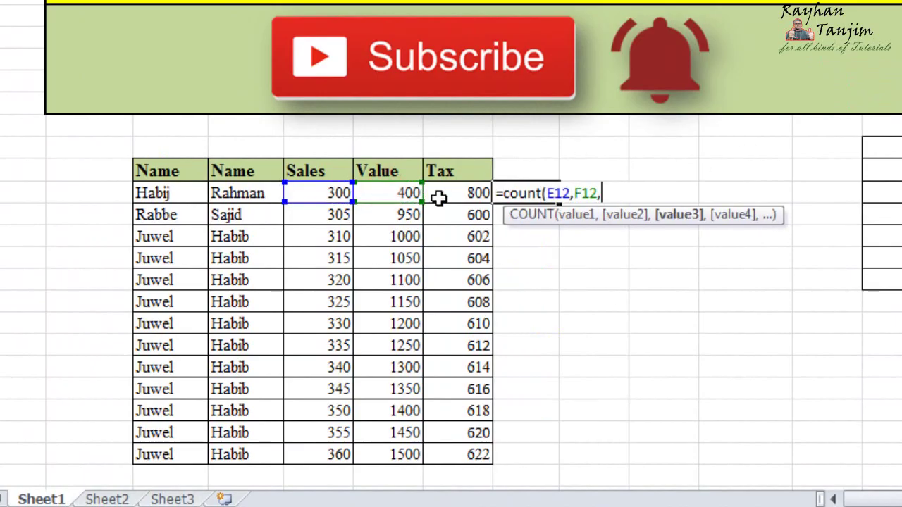
pyautogui.click(446, 194)
pyautogui.write(',')
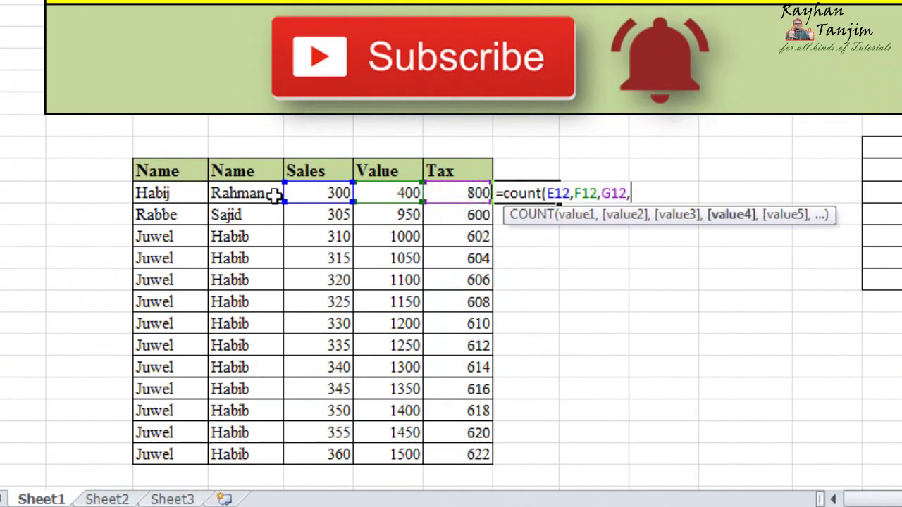
pyautogui.click(261, 196)
pyautogui.write(',')
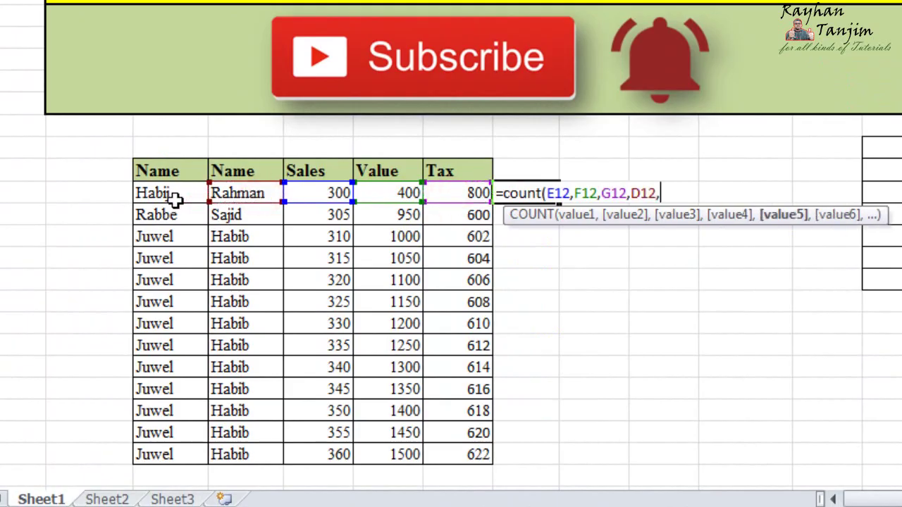
pyautogui.click(176, 196)
pyautogui.write(',')
pyautogui.press('BackSpace')
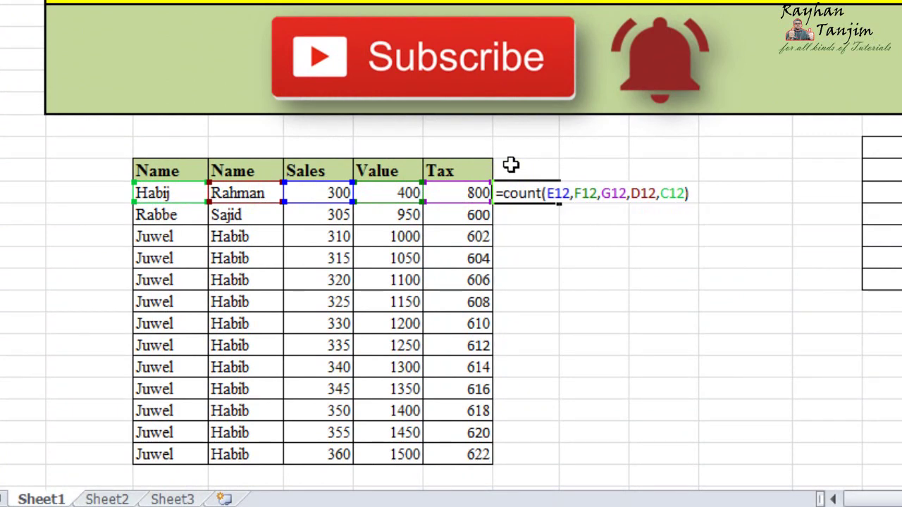
pyautogui.press('Return')
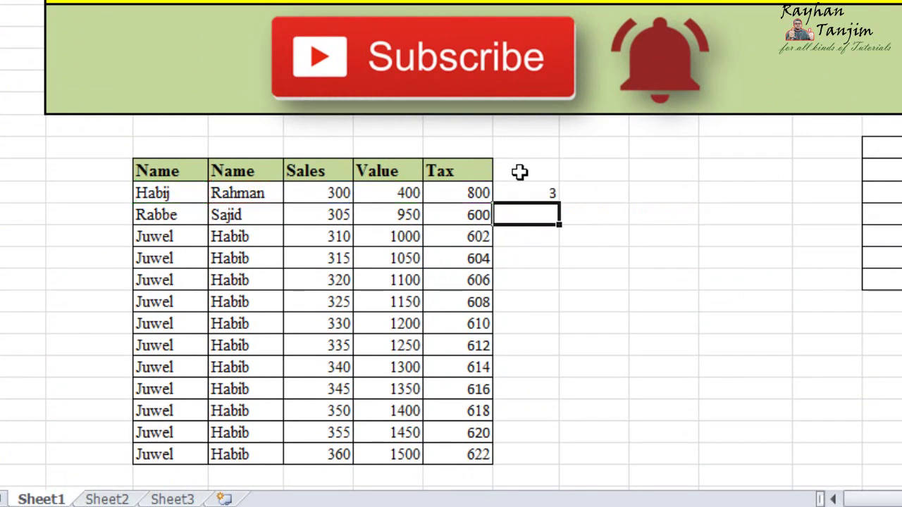
# Test the count by putting 8 in the second name cell, giving 4, then undo it.
pyautogui.click(532, 191)
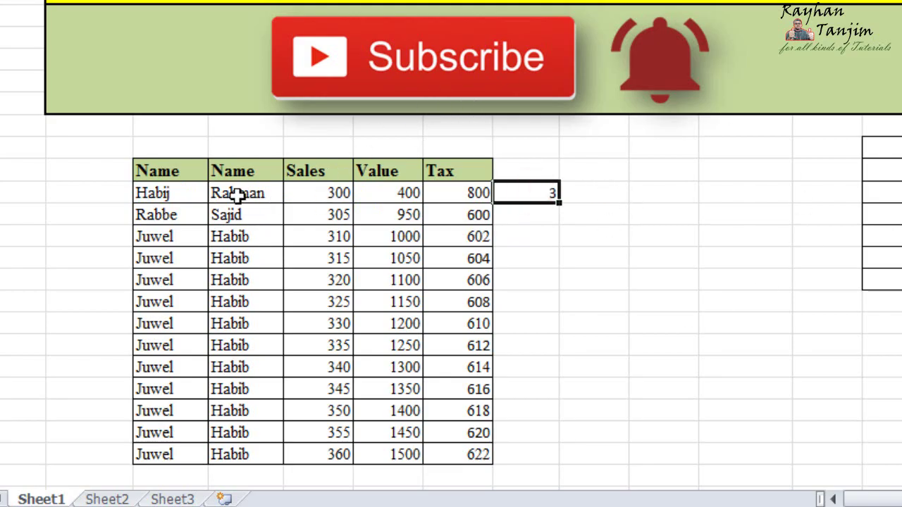
pyautogui.click(215, 192)
pyautogui.click(182, 196)
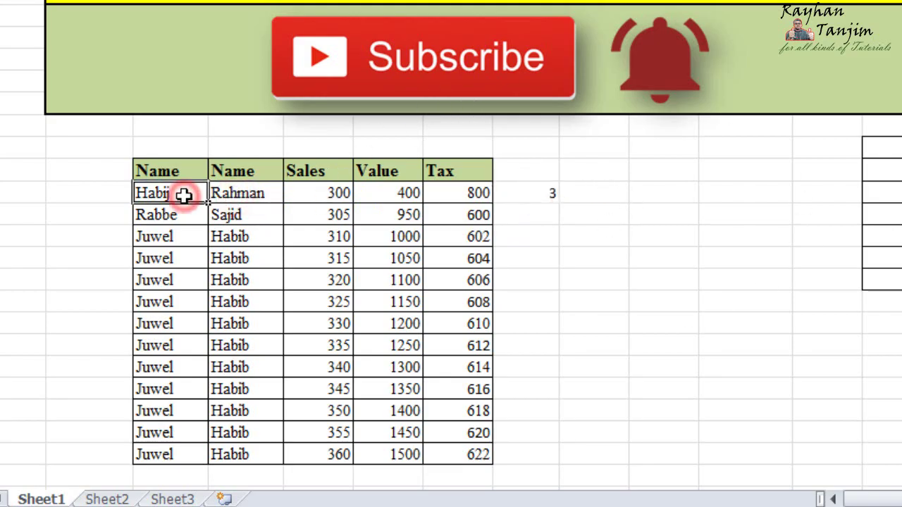
pyautogui.click(262, 193)
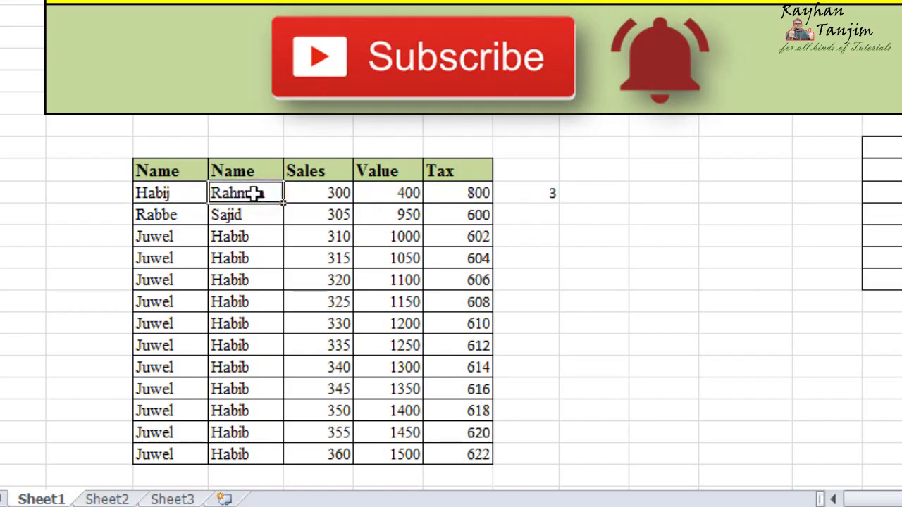
pyautogui.write('8')
pyautogui.click(668, 301)
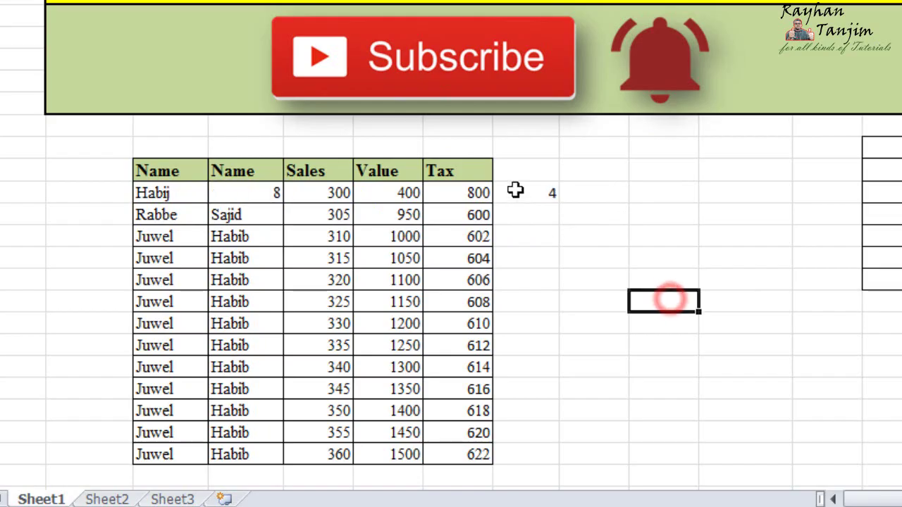
pyautogui.click(538, 195)
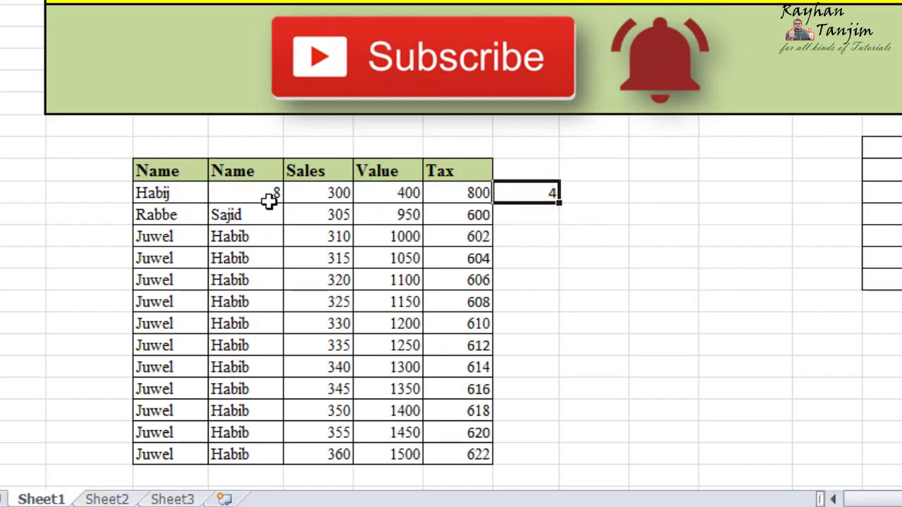
pyautogui.hotkey('ctrl', 'z')
pyautogui.click(655, 208)
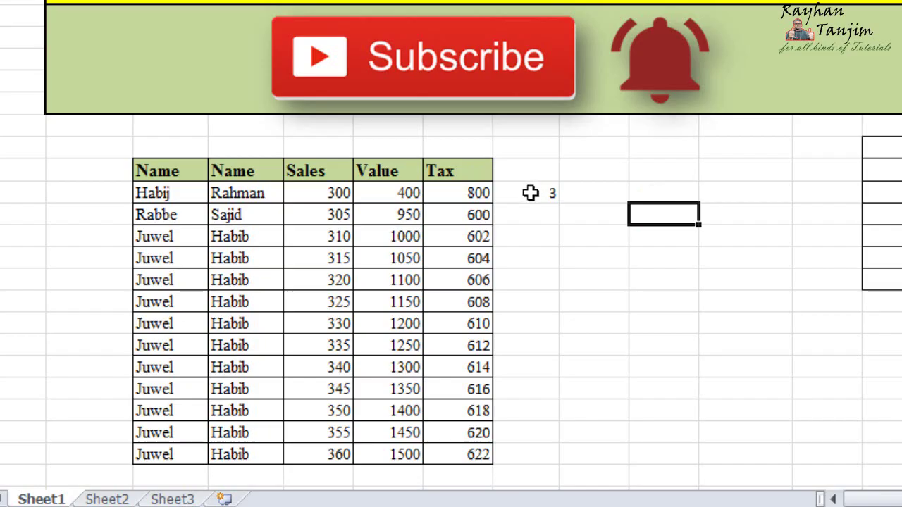
# Replace Value 400 with the text 'tj', undo it, then select H12's COUNT expression.
pyautogui.click(412, 193)
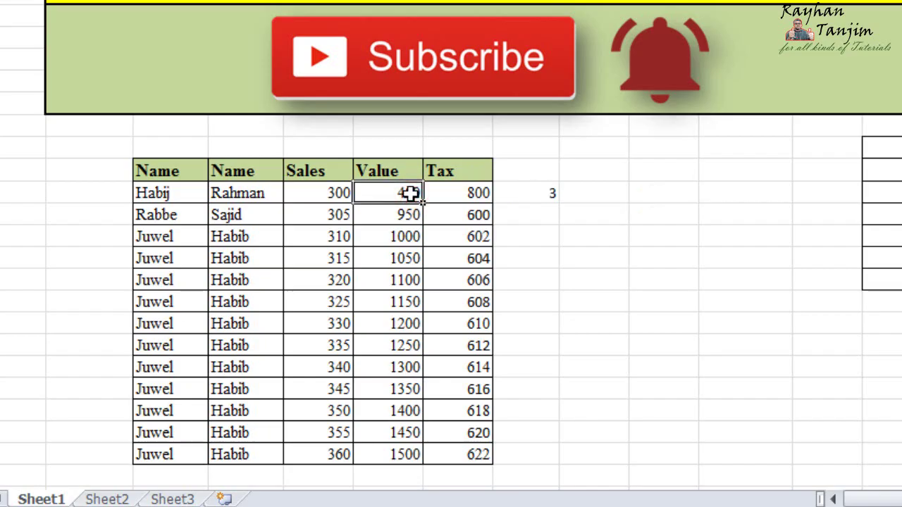
pyautogui.write('tj')
pyautogui.press('Return')
pyautogui.click(721, 336)
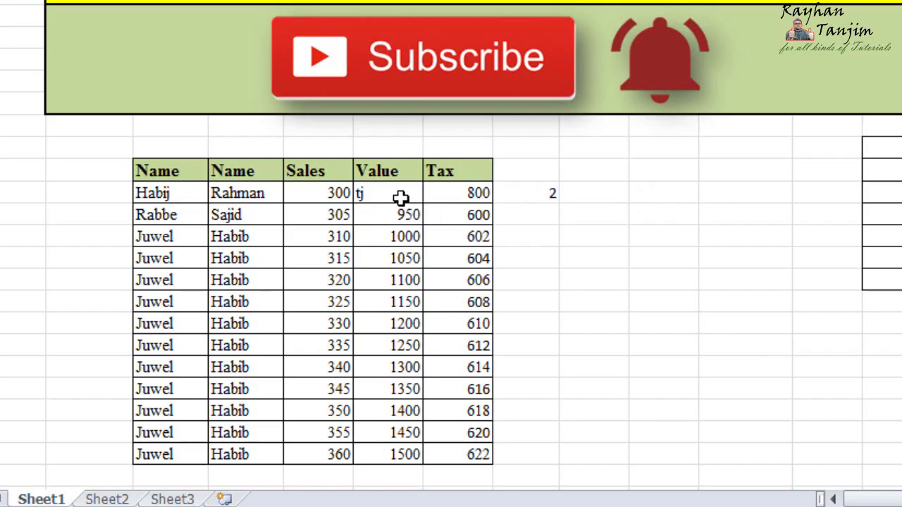
pyautogui.hotkey('ctrl', 'z')
pyautogui.click(621, 215)
pyautogui.doubleClick(543, 194)
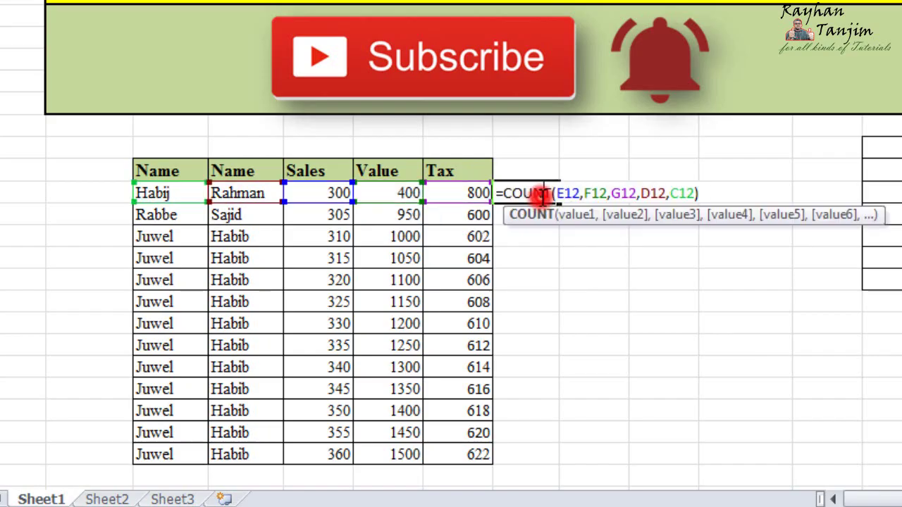
pyautogui.moveTo(503, 195); pyautogui.dragTo(769, 196)
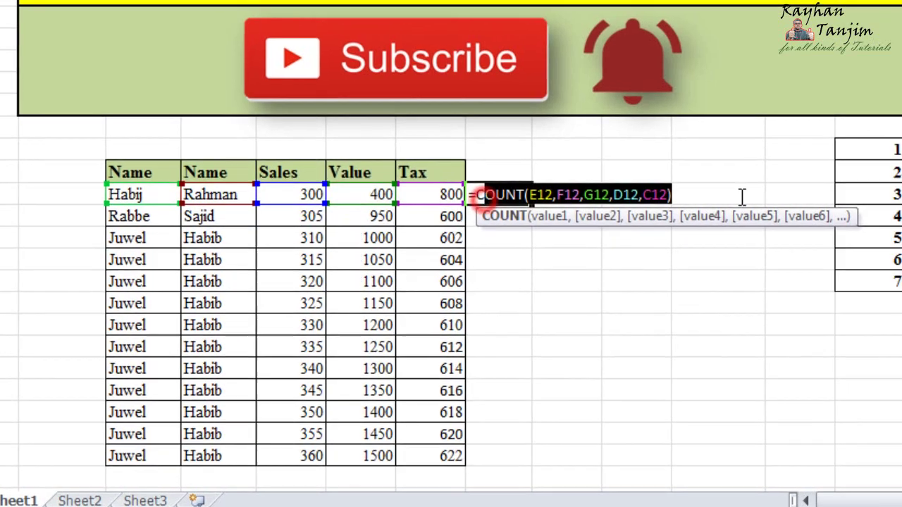
# Replace the COUNT with =COUNTA( and add the two name cells C12 and D12.
pyautogui.press('BackSpace')
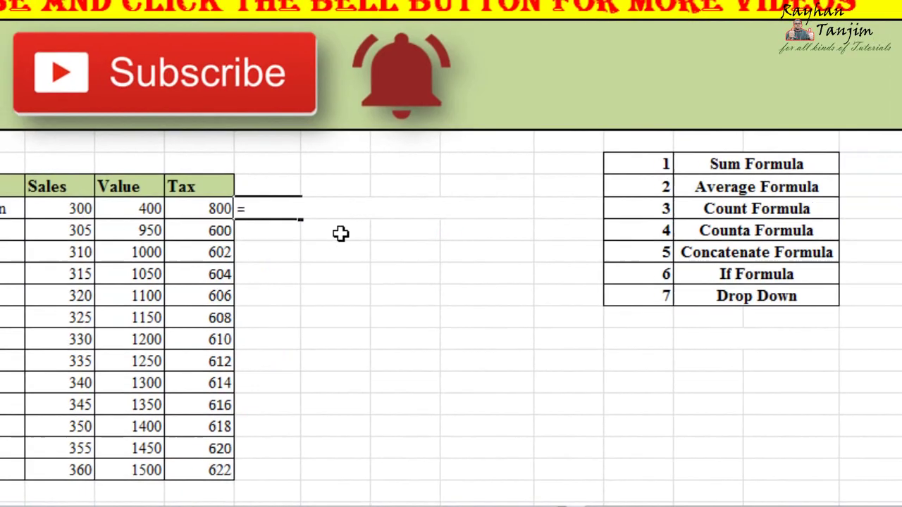
pyautogui.write('cou')
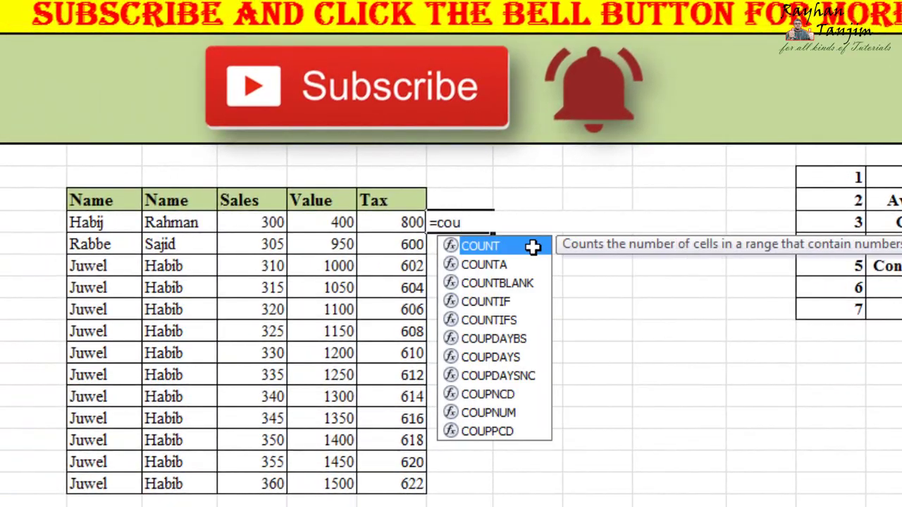
pyautogui.write('nta')
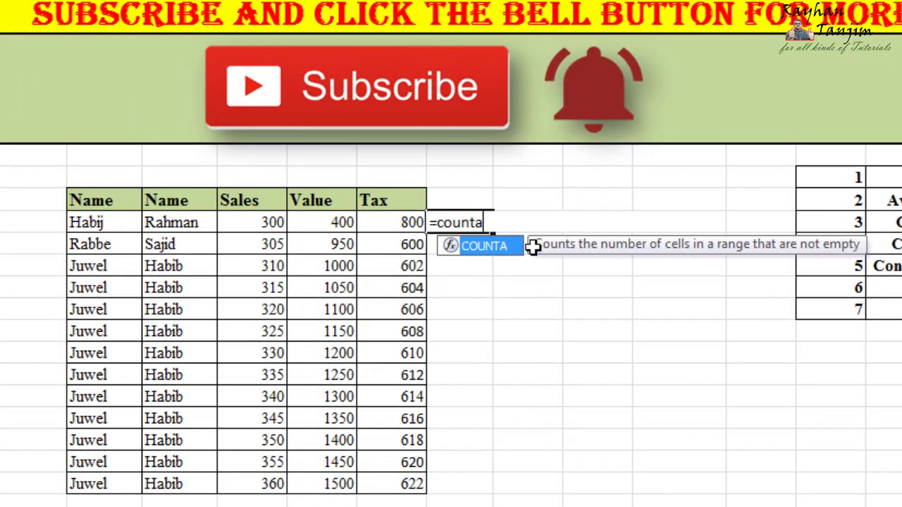
pyautogui.write('(')
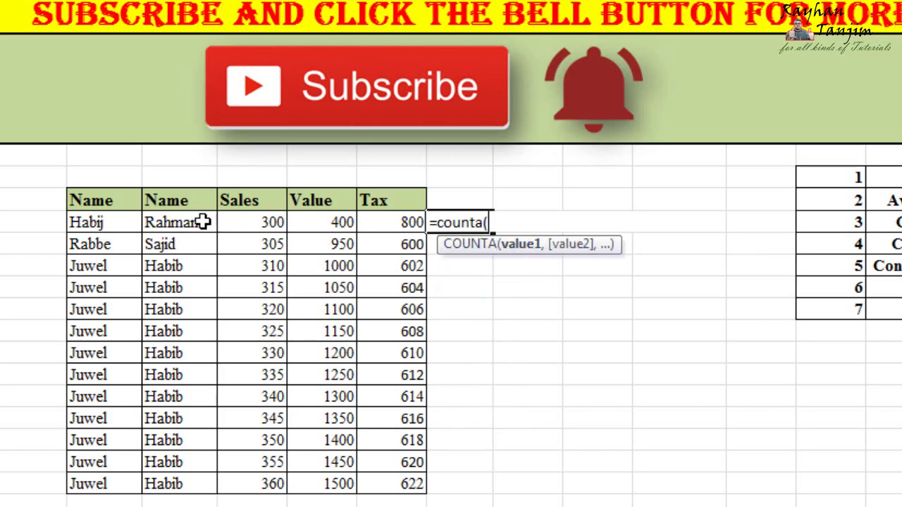
pyautogui.click(93, 227)
pyautogui.write(',')
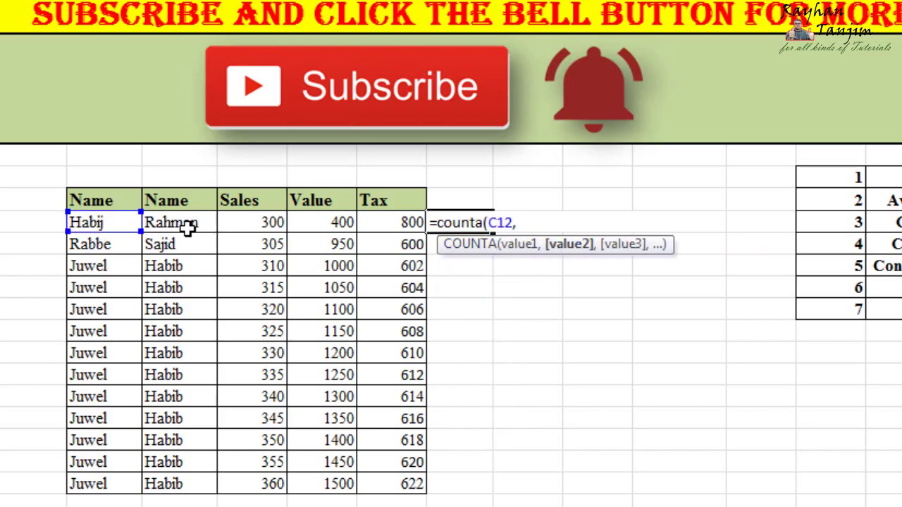
pyautogui.click(185, 226)
pyautogui.write(',')
# Add Sales 300, Value 400 and Tax 800 to COUNTA and finish it, showing 5.
pyautogui.click(268, 224)
pyautogui.write(',')
pyautogui.click(329, 223)
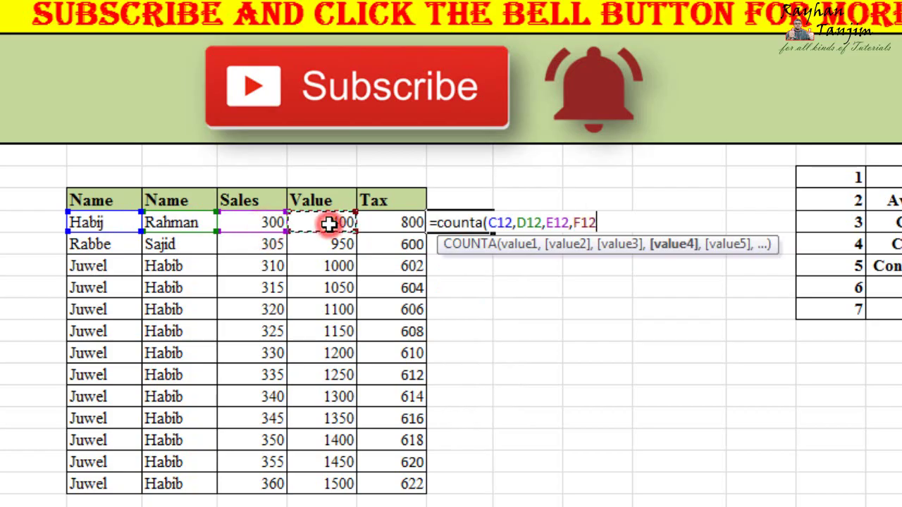
pyautogui.write(',')
pyautogui.click(397, 222)
pyautogui.write(',')
pyautogui.press('BackSpace')
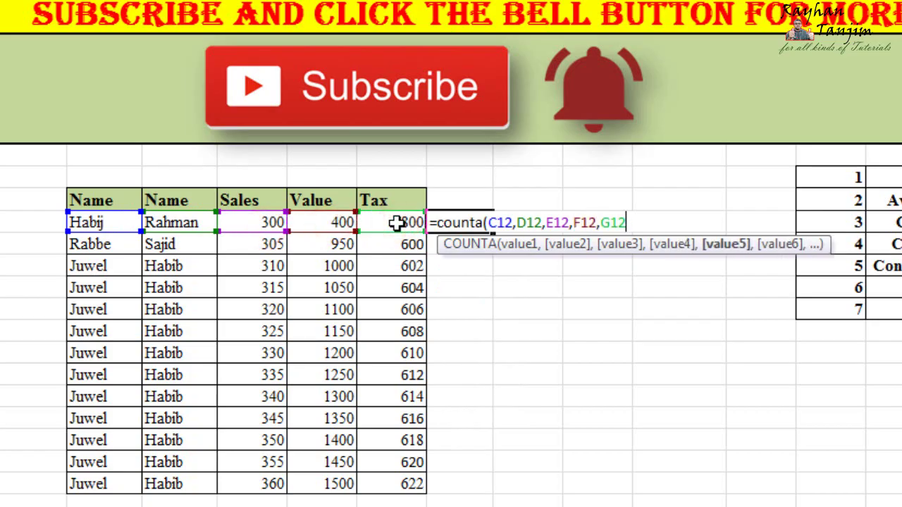
pyautogui.write(')')
pyautogui.press('Return')
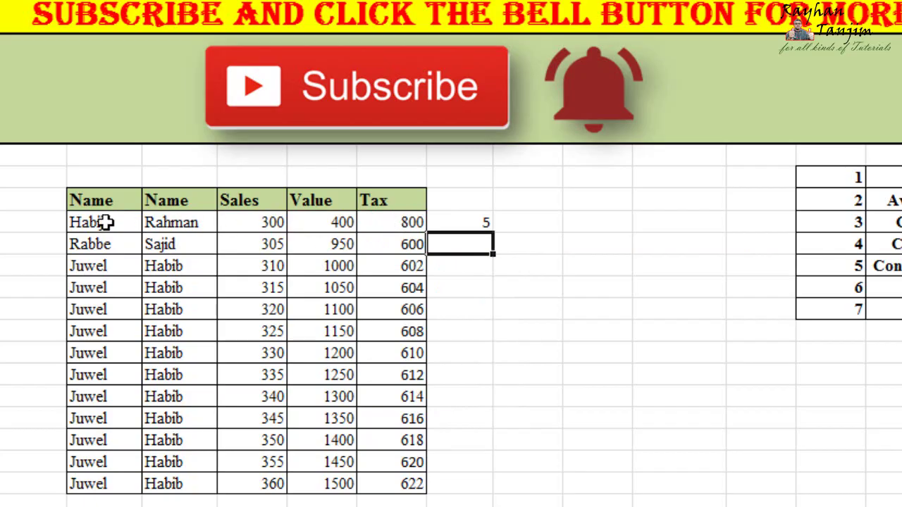
# Review the five counted cells, dismiss the colour-scheme notice, and select the count 5.
pyautogui.click(108, 222)
pyautogui.click(168, 222)
pyautogui.click(262, 223)
pyautogui.click(315, 223)
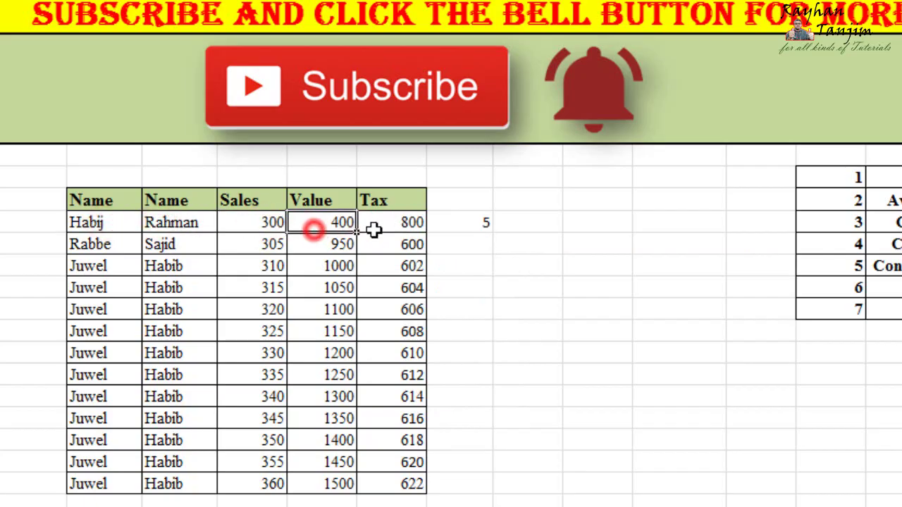
pyautogui.click(391, 223)
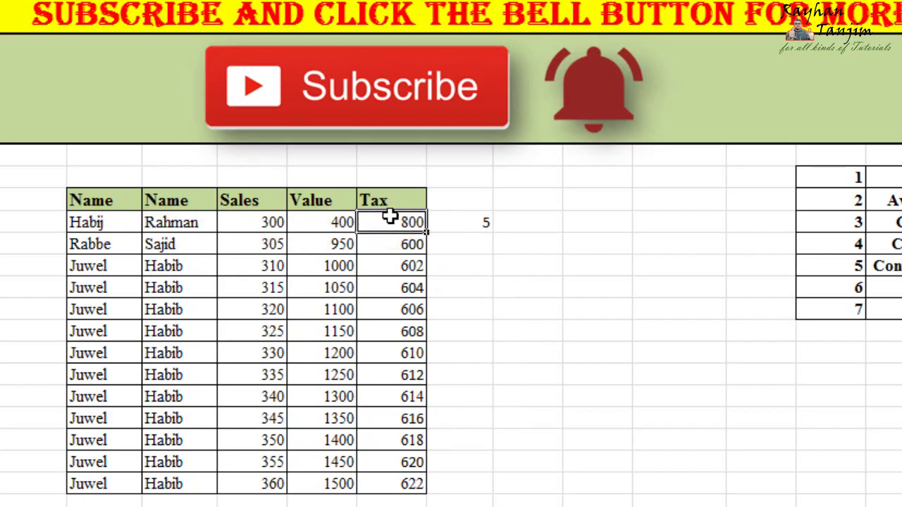
pyautogui.click(99, 224)
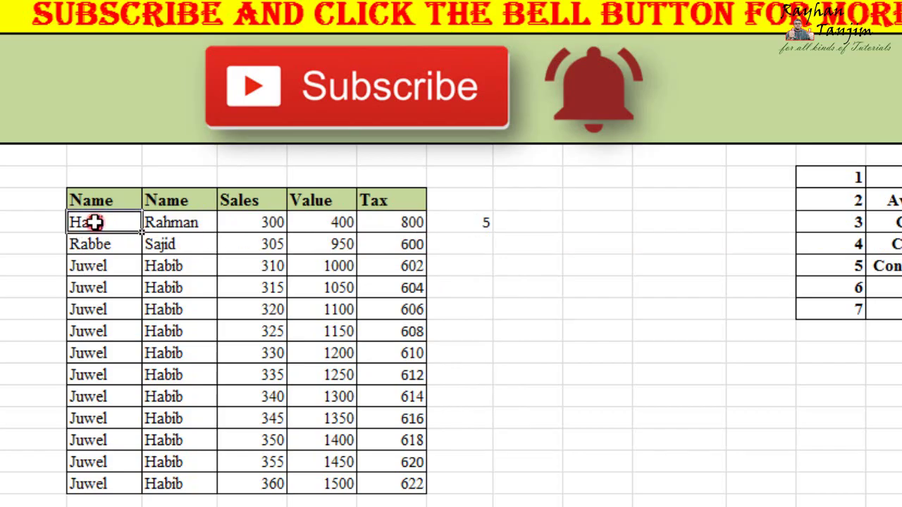
pyautogui.click(262, 227)
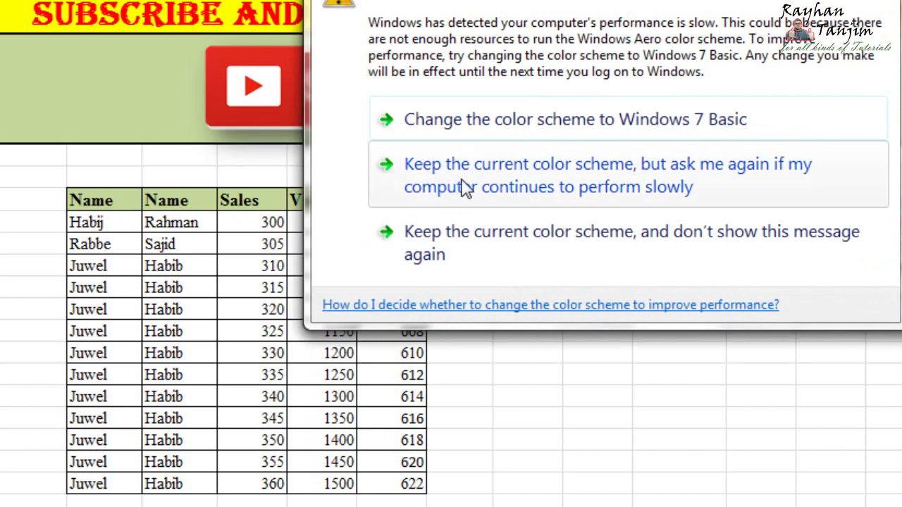
pyautogui.click(462, 182)
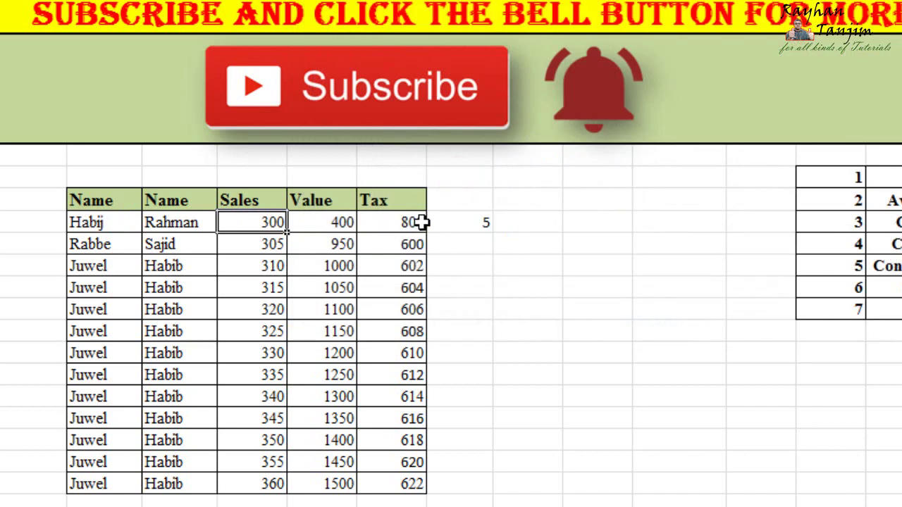
pyautogui.click(478, 223)
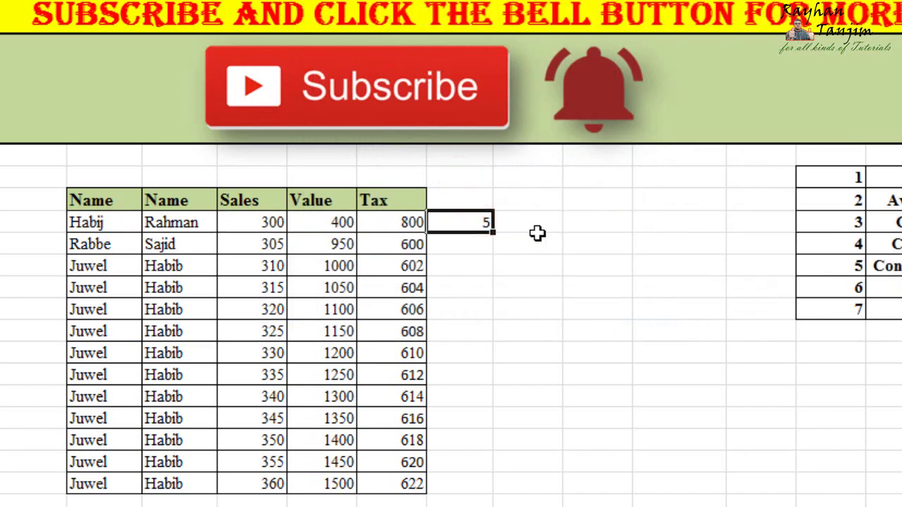
# Enter =CONCATENATE(C12,D12) beside Tax 800, joining the two name cells without a space.
pyautogui.doubleClick(479, 223)
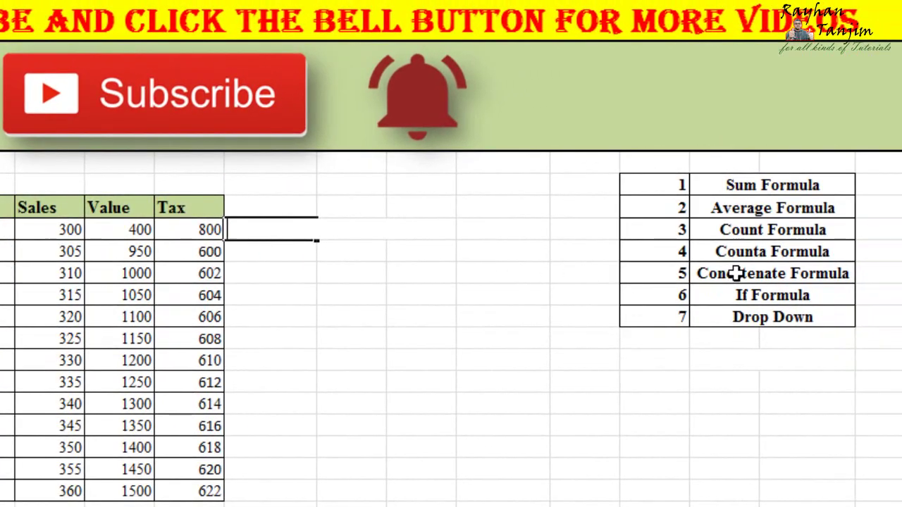
pyautogui.click(735, 274)
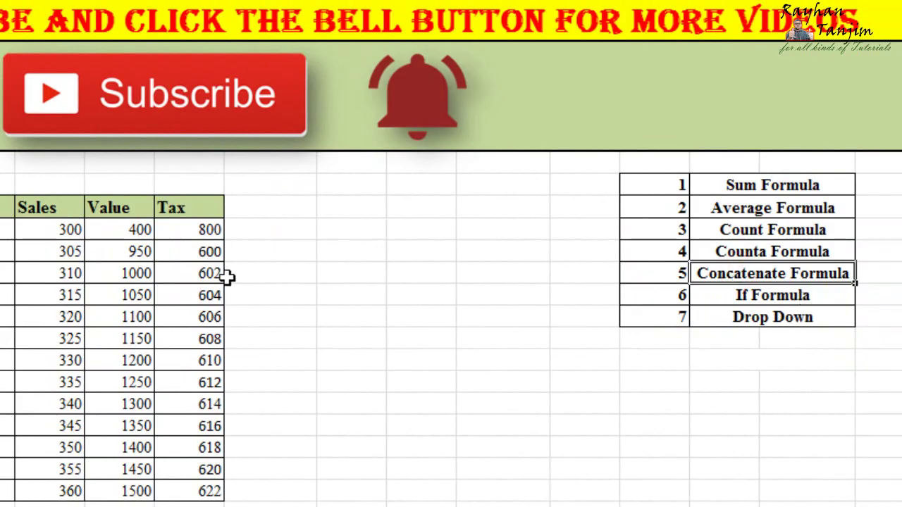
pyautogui.click(275, 232)
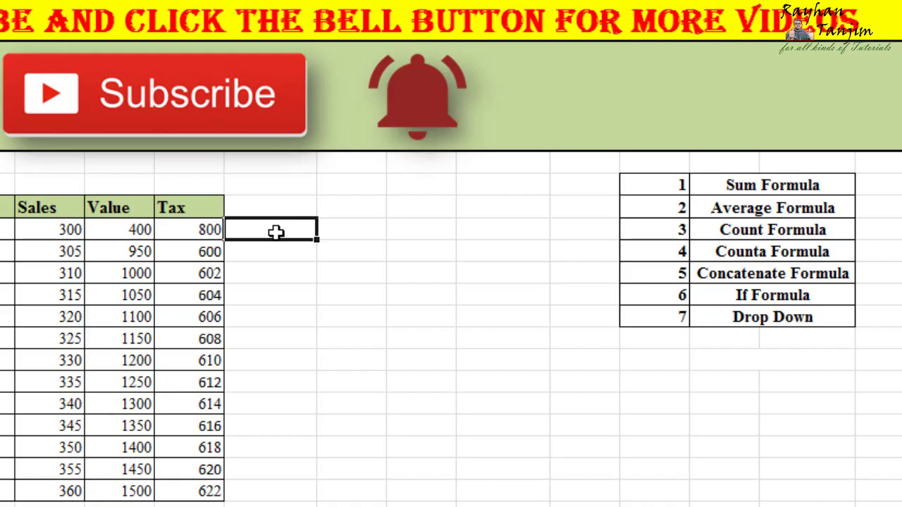
pyautogui.doubleClick(275, 232)
pyautogui.write('=')
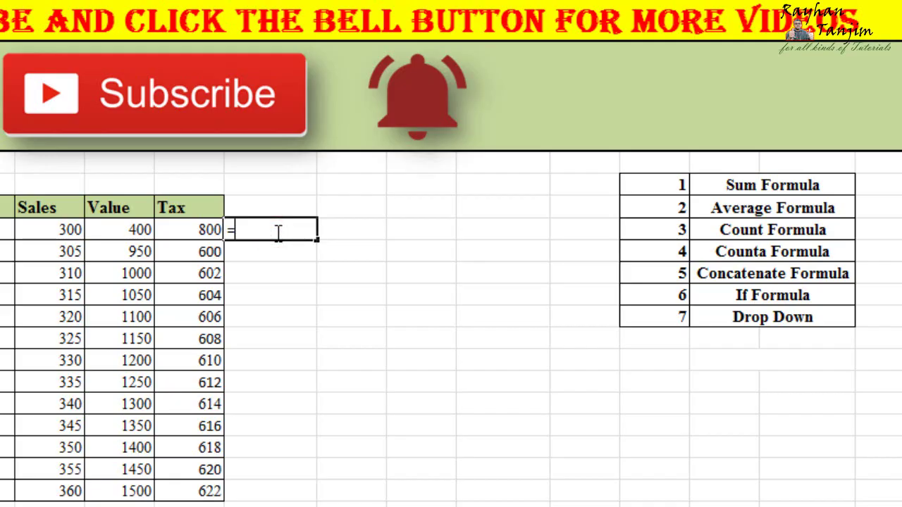
pyautogui.write('con')
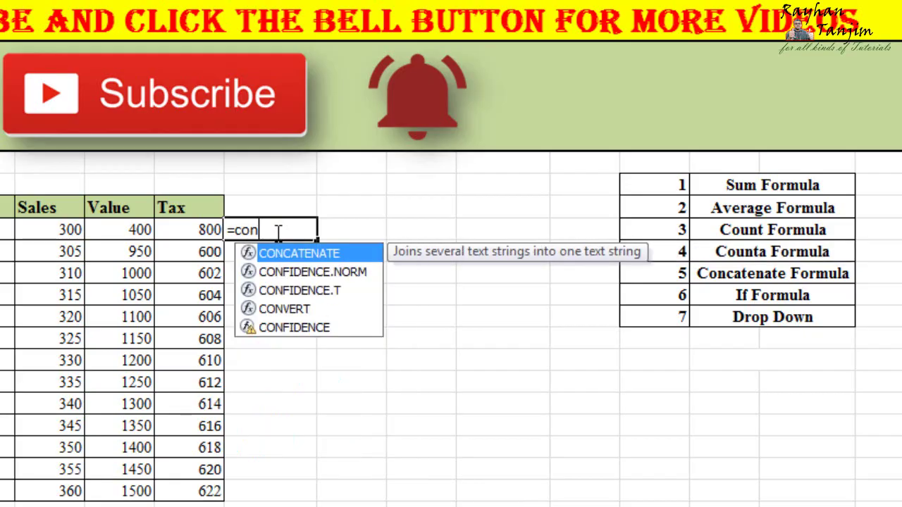
pyautogui.write('cat')
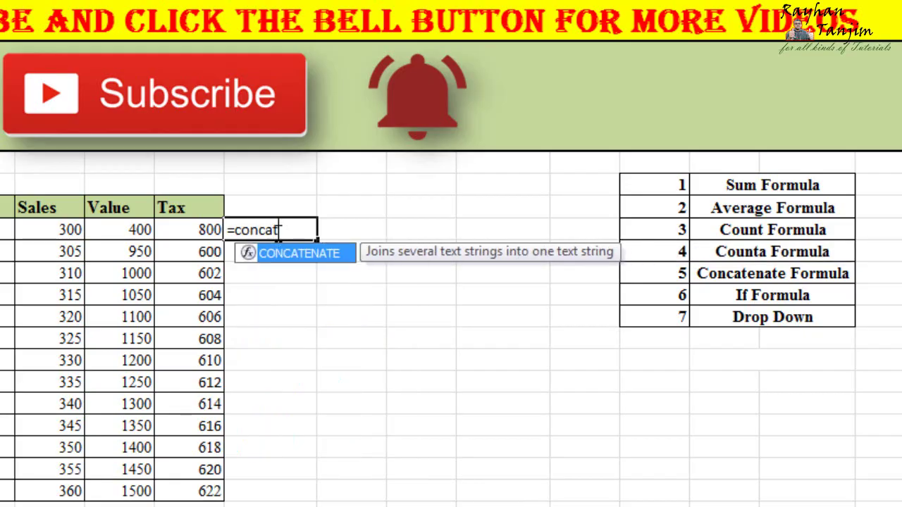
pyautogui.write('enate')
pyautogui.write('(')
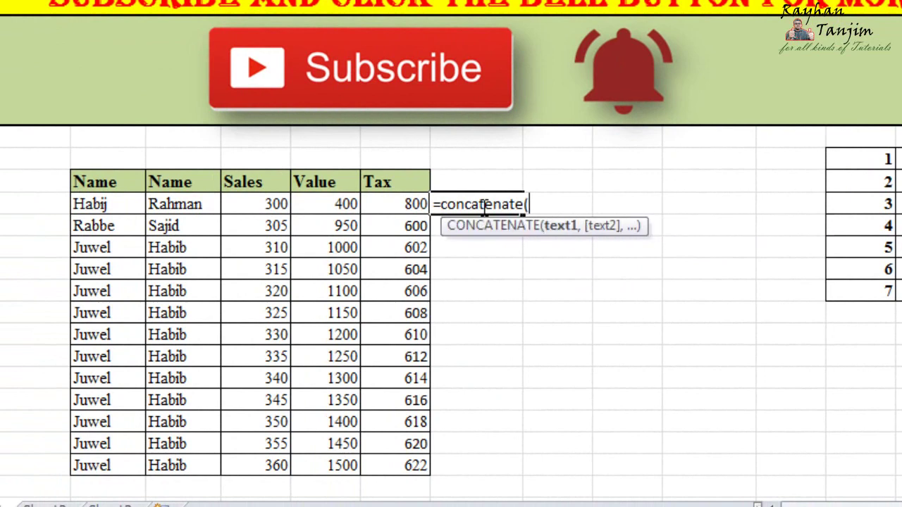
pyautogui.click(109, 203)
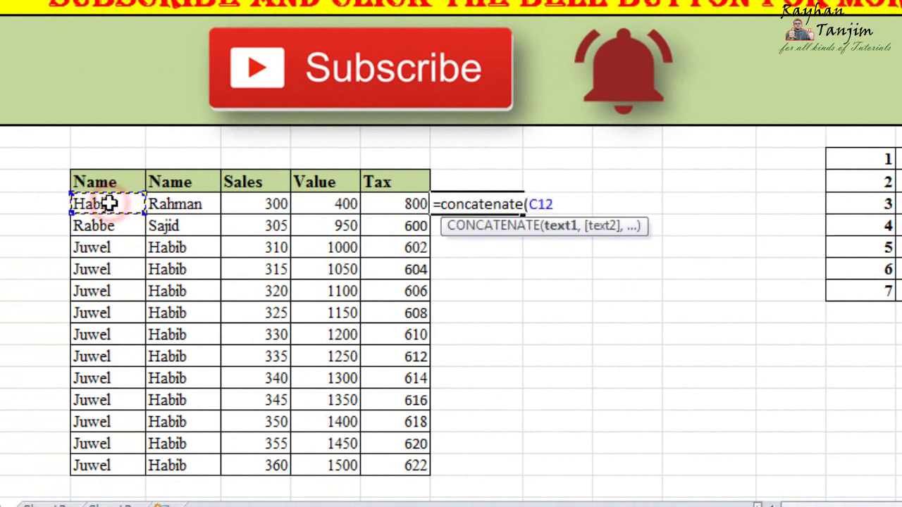
pyautogui.write(',')
pyautogui.click(193, 205)
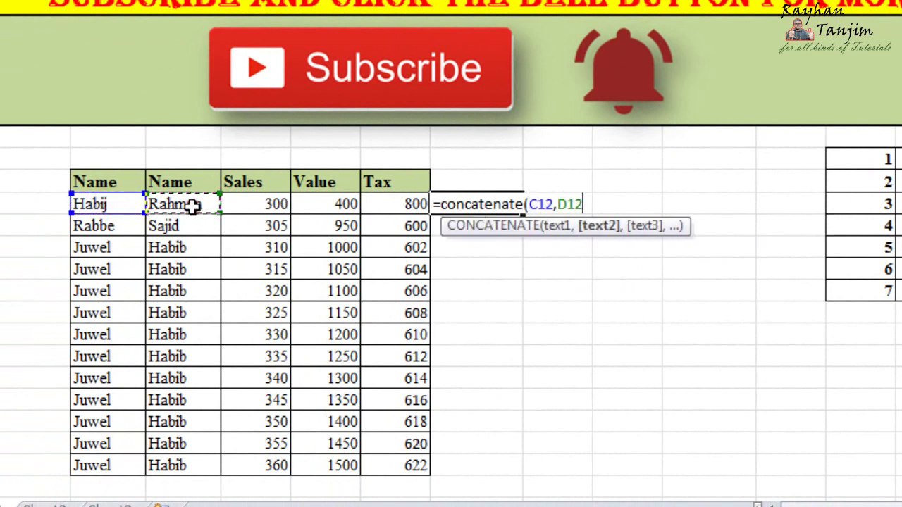
pyautogui.write(')')
pyautogui.press('Return')
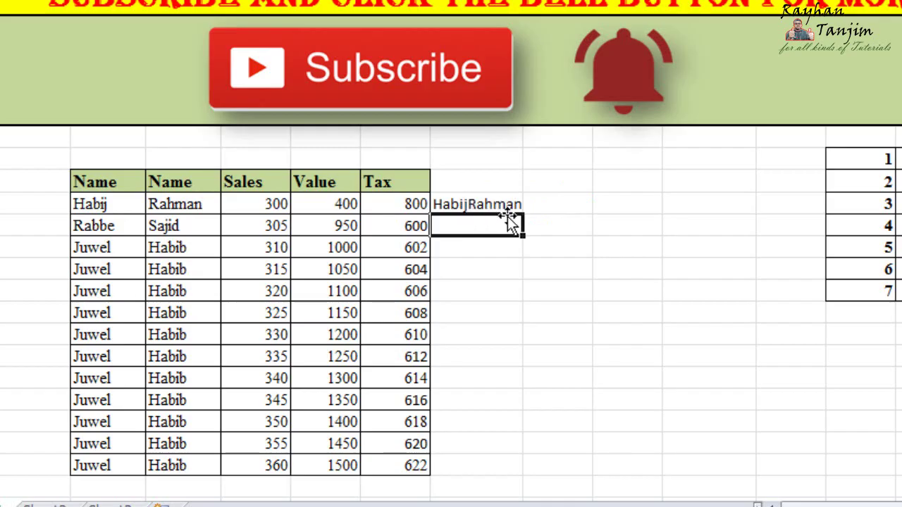
# Insert a " " space argument between C12 and D12, then autofit the column to show both names.
pyautogui.click(466, 203)
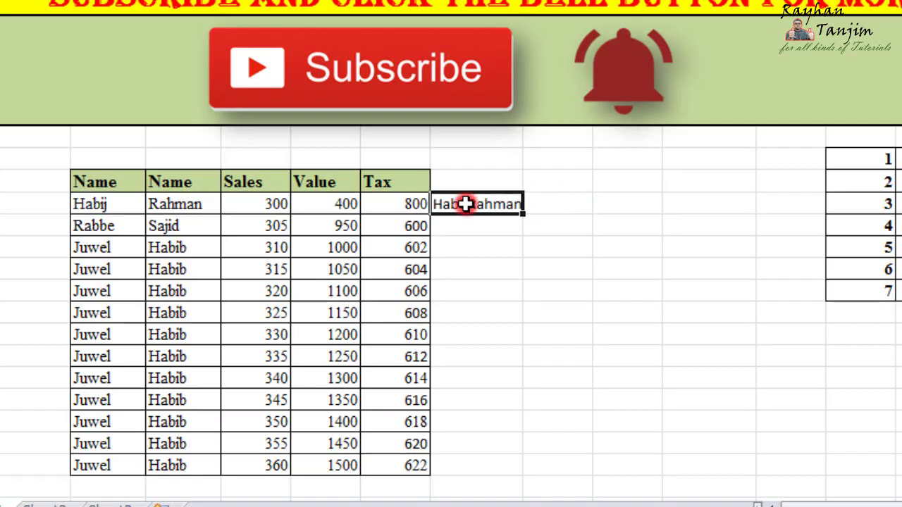
pyautogui.doubleClick(466, 204)
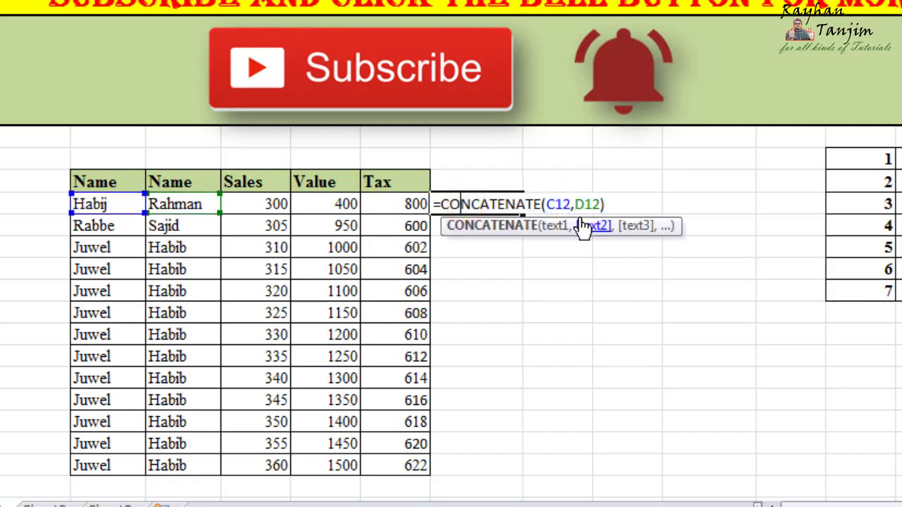
pyautogui.click(577, 203)
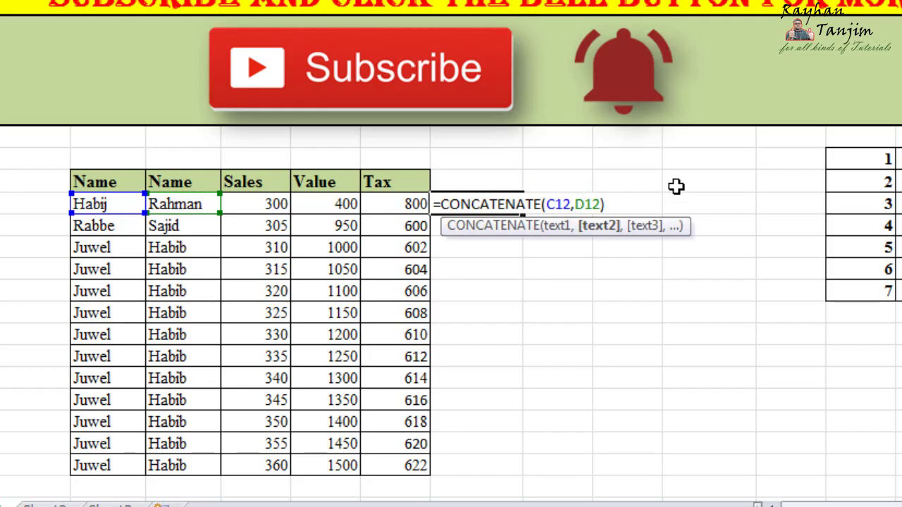
pyautogui.write('"')
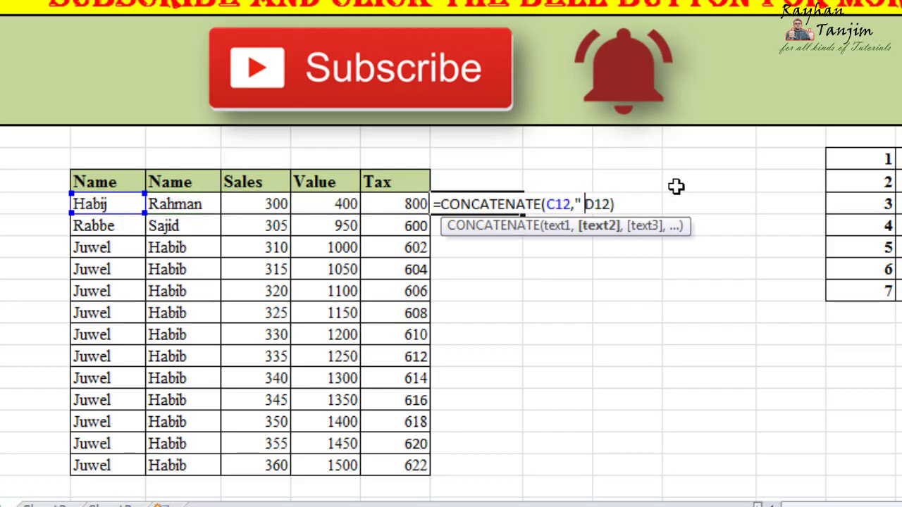
pyautogui.write(' ""')
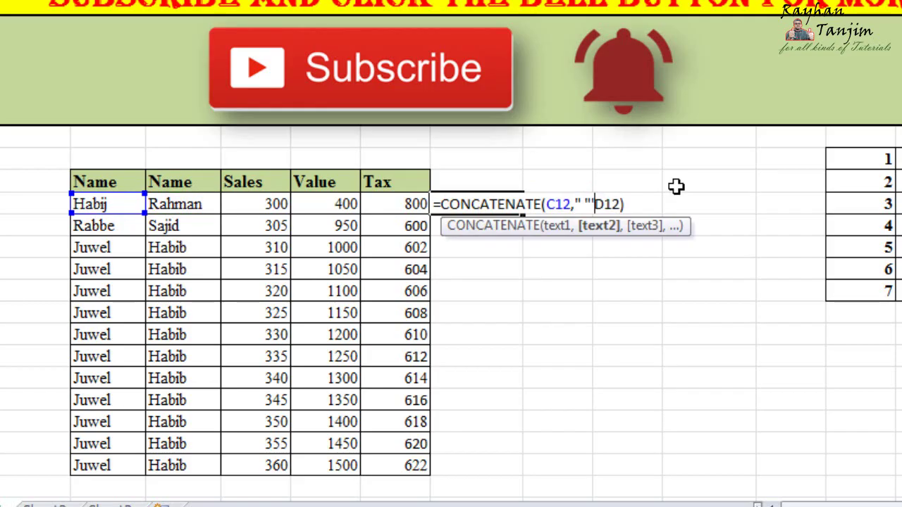
pyautogui.press('BackSpace')
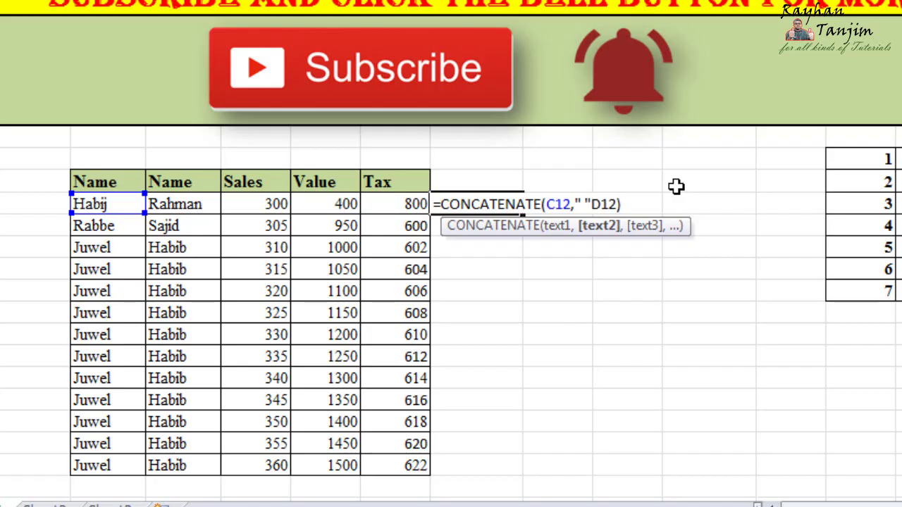
pyautogui.write(',')
pyautogui.press('Return')
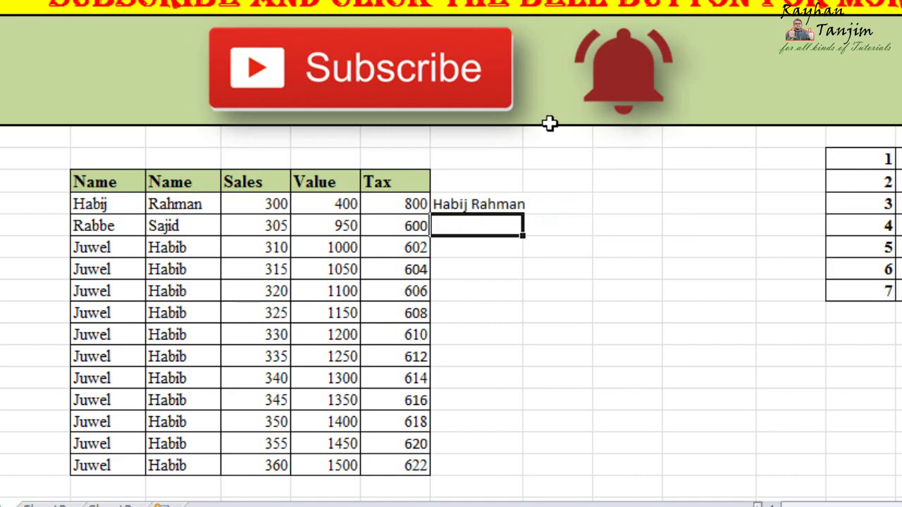
pyautogui.doubleClick(523, 116)
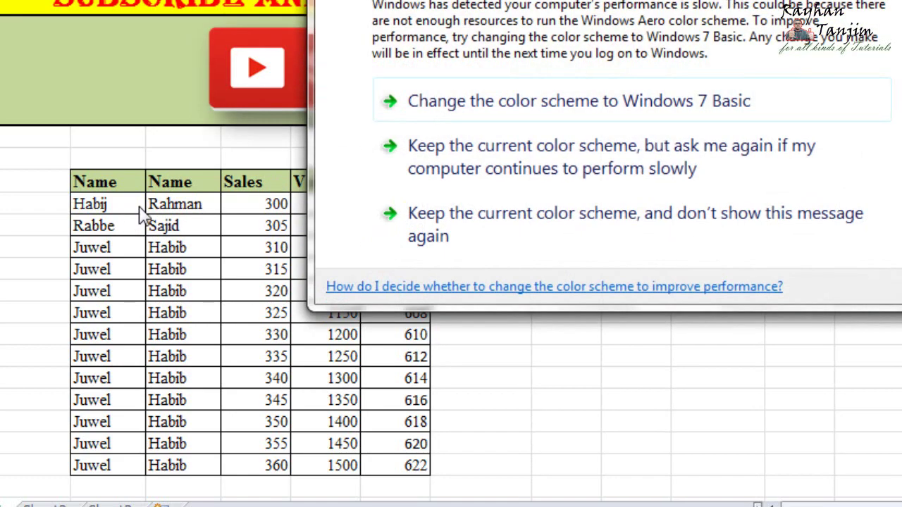
# Dismiss the colour-scheme warning and replace row 12's second name with a new name.
pyautogui.click(481, 148)
pyautogui.click(188, 204)
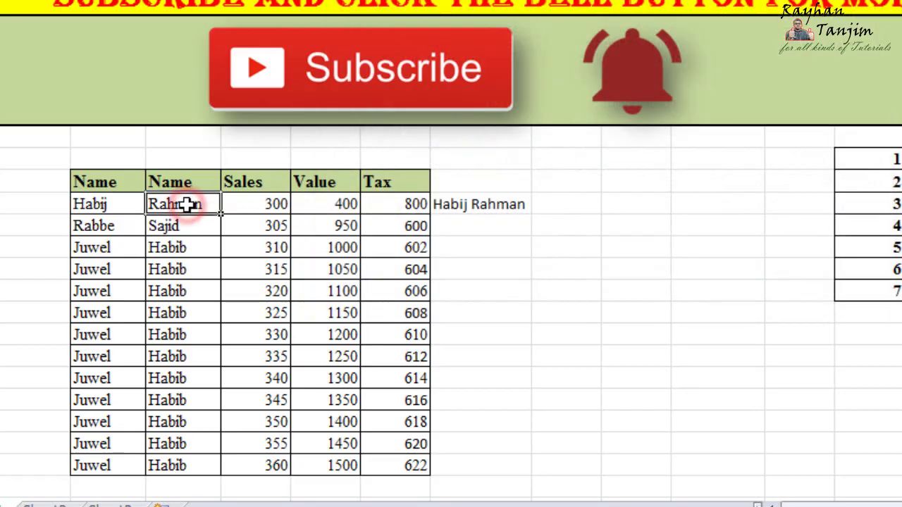
pyautogui.write('a')
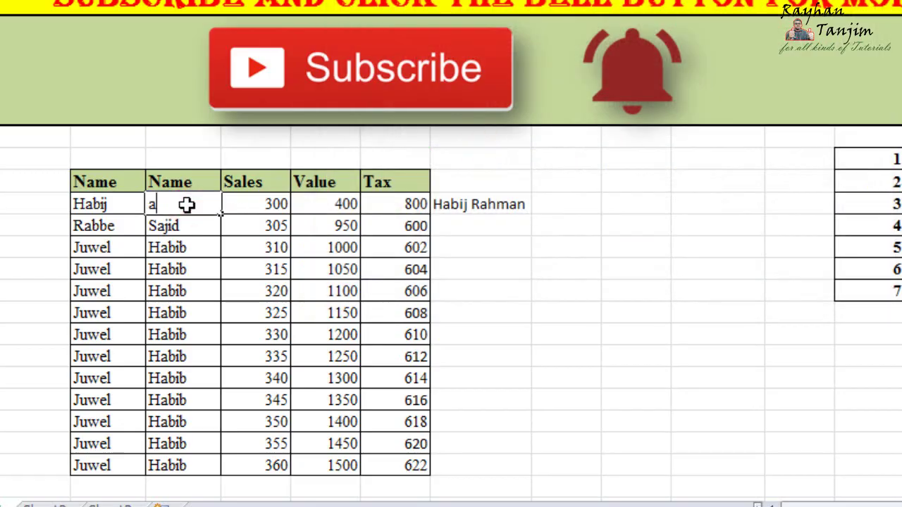
pyautogui.write('bid')
pyautogui.press('Return')
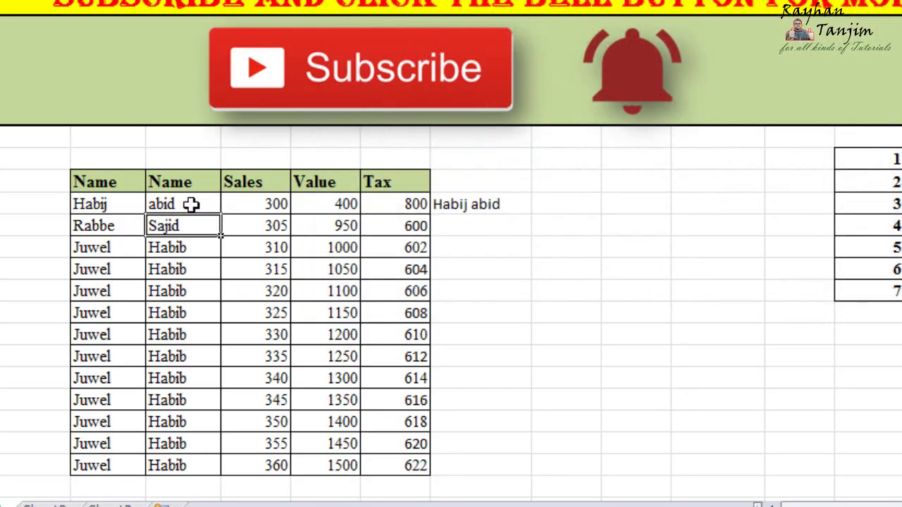
# Delete H12's CONCATENATE formula and begin an IF formula in its place.
pyautogui.click(514, 204)
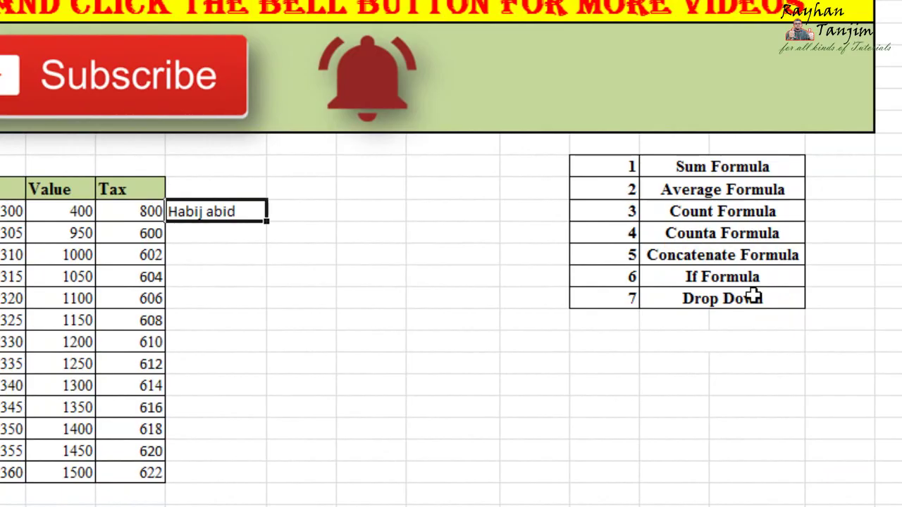
pyautogui.doubleClick(252, 212)
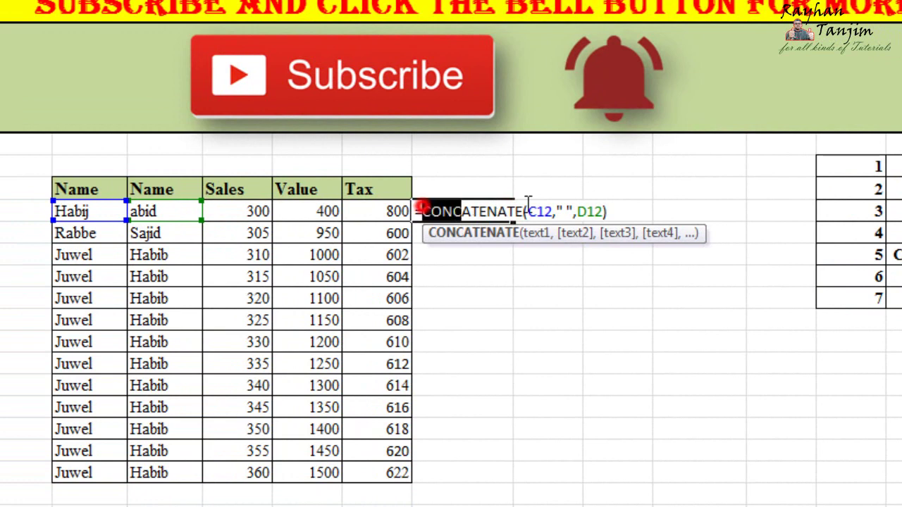
pyautogui.moveTo(528, 203); pyautogui.dragTo(678, 203)
pyautogui.press('BackSpace')
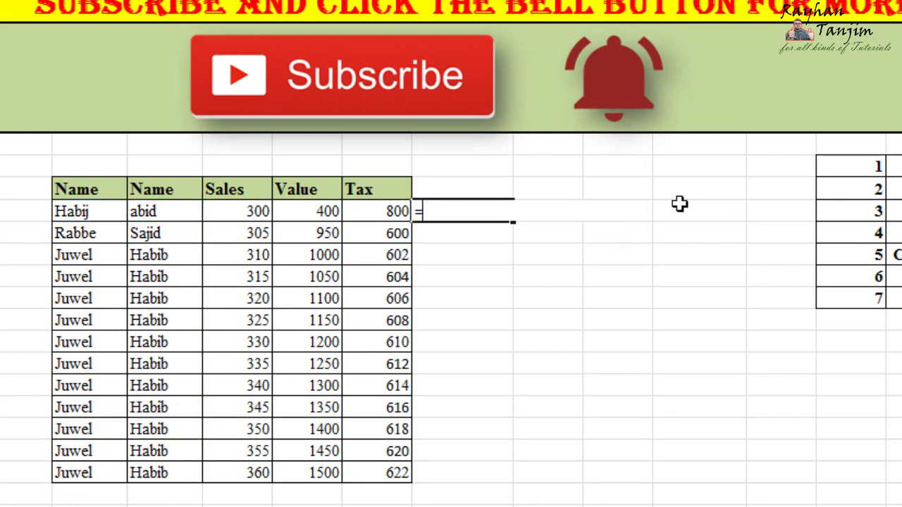
pyautogui.write('IF')
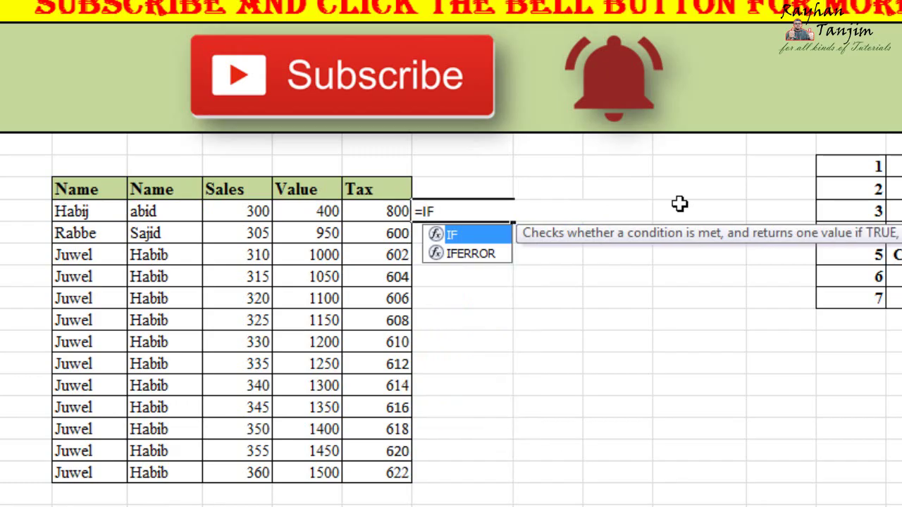
pyautogui.write('(')
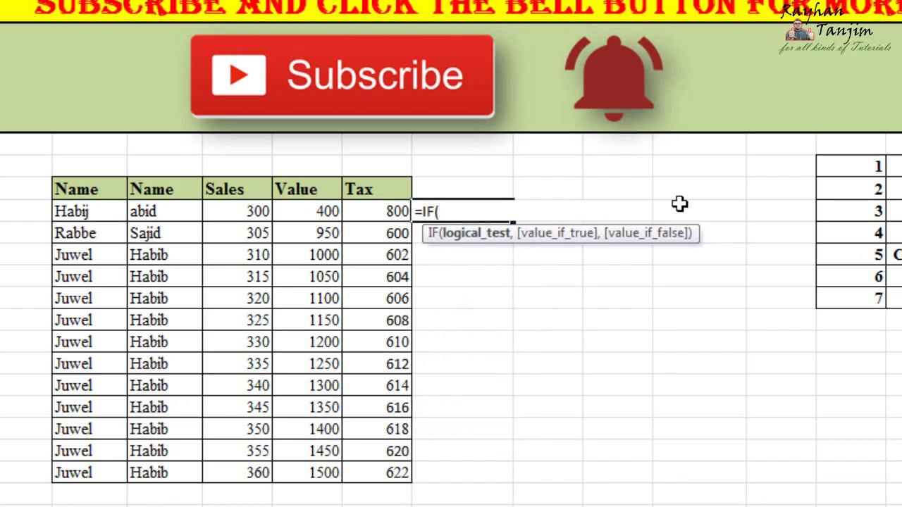
# Complete =IF(E12<=400,"Bad",Good) in H12, which shows Bad for Sales 300.
pyautogui.click(255, 212)
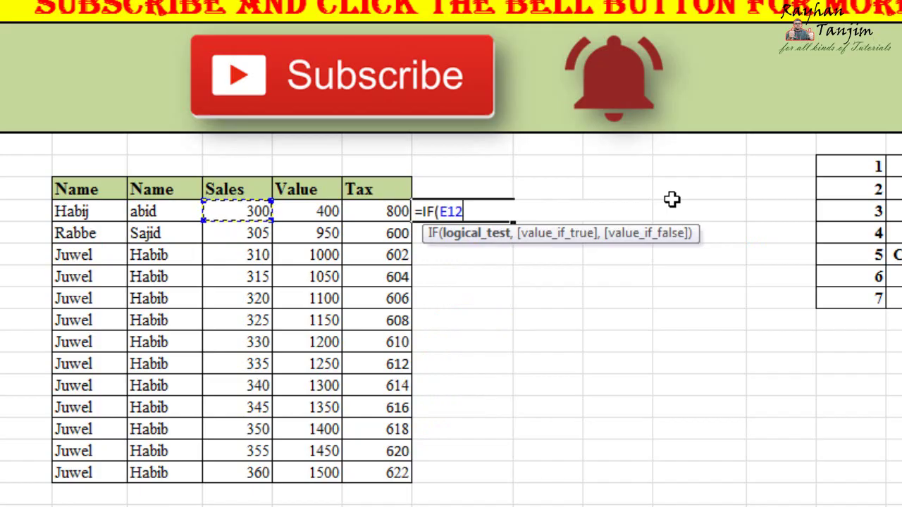
pyautogui.write('<')
pyautogui.write('=')
pyautogui.write('400')
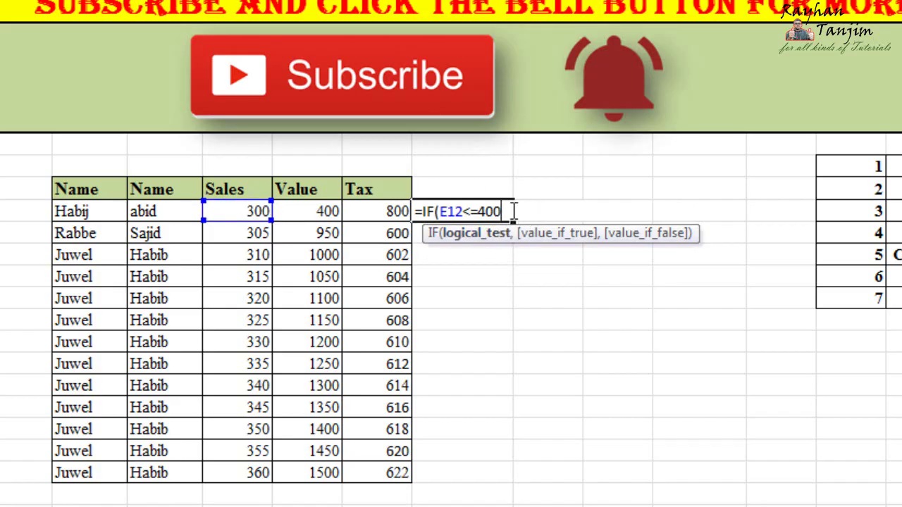
pyautogui.write(',')
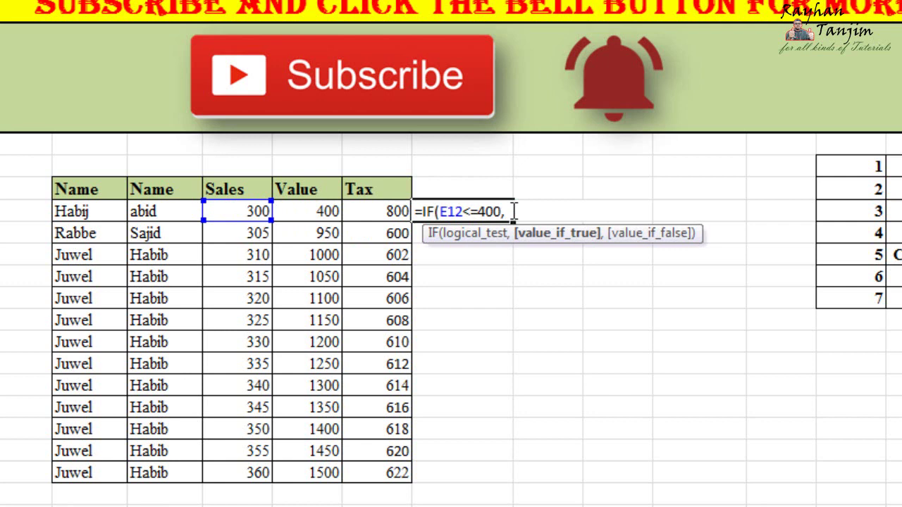
pyautogui.write('"')
pyautogui.write('Bad"')
pyautogui.write(',')
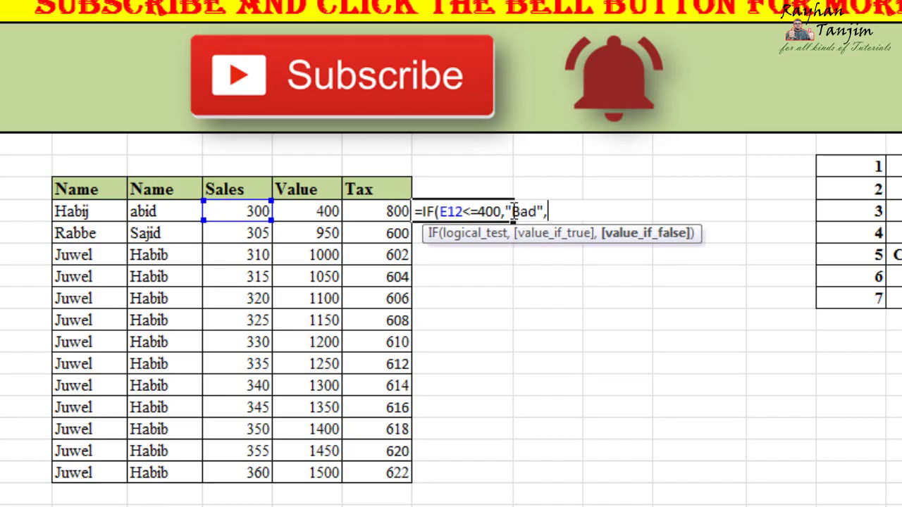
pyautogui.write('Good')
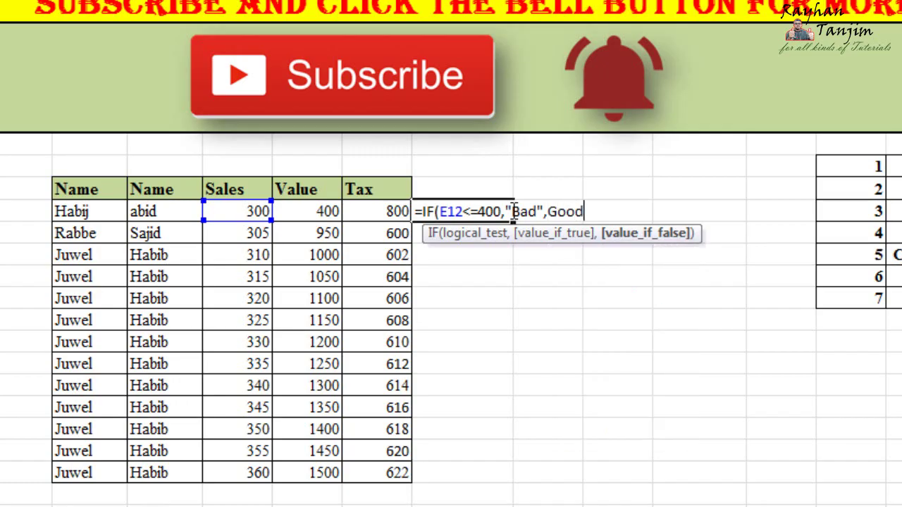
pyautogui.write(')')
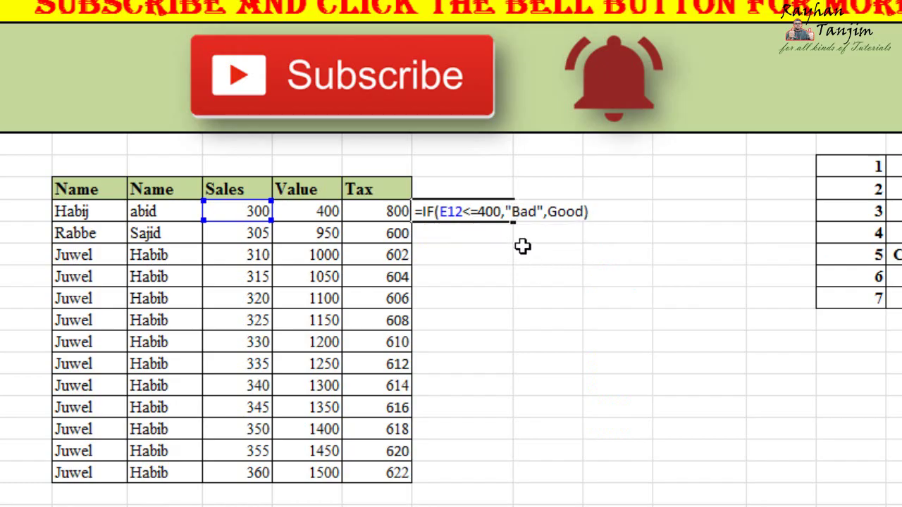
pyautogui.press('Return')
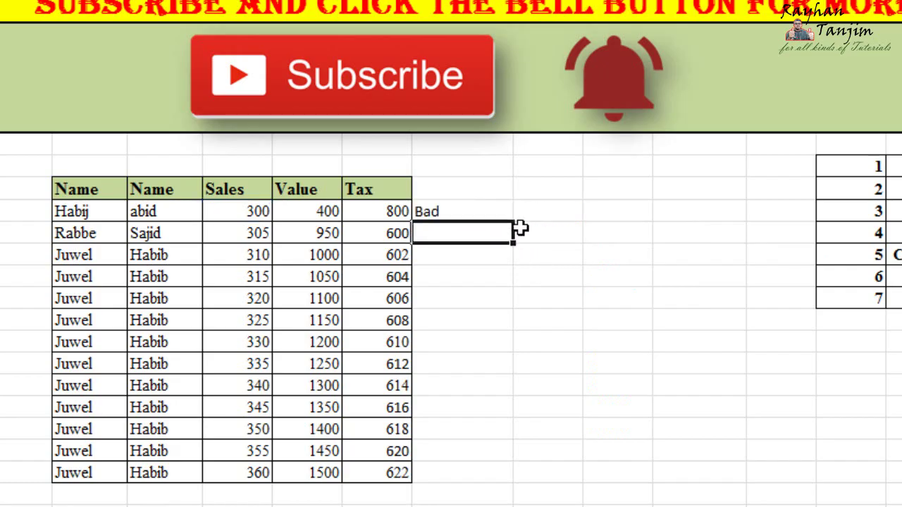
# Change the first Sales value in E12 from 300 to 500, dismissing the colour-scheme warning.
pyautogui.click(250, 211)
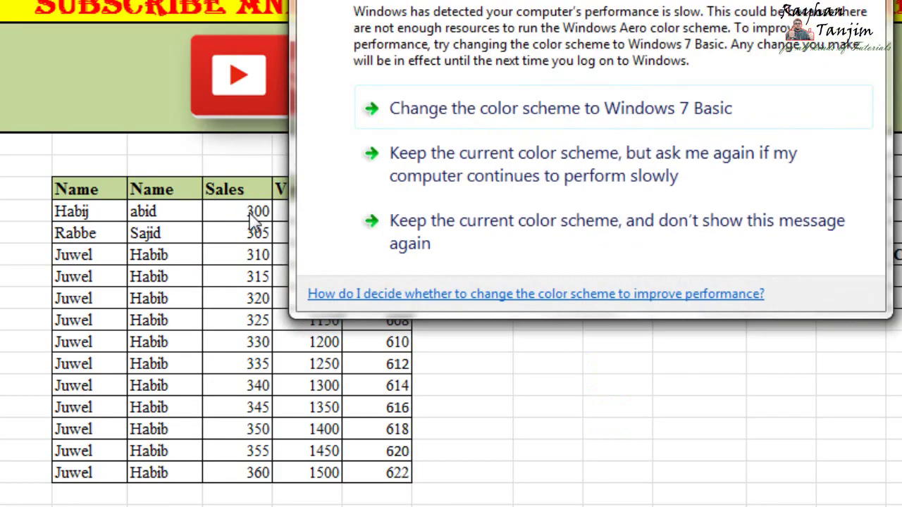
pyautogui.click(403, 156)
pyautogui.doubleClick(250, 211)
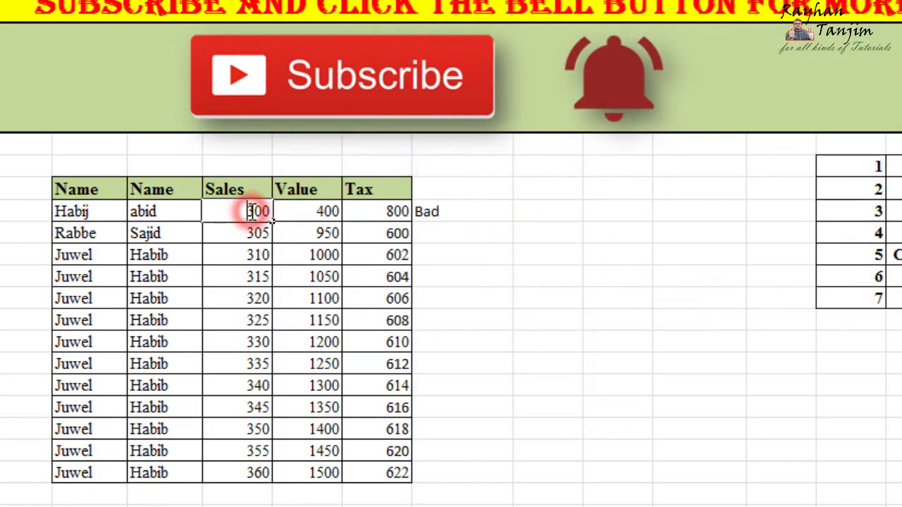
pyautogui.moveTo(250, 211); pyautogui.dragTo(279, 211)
pyautogui.write('50')
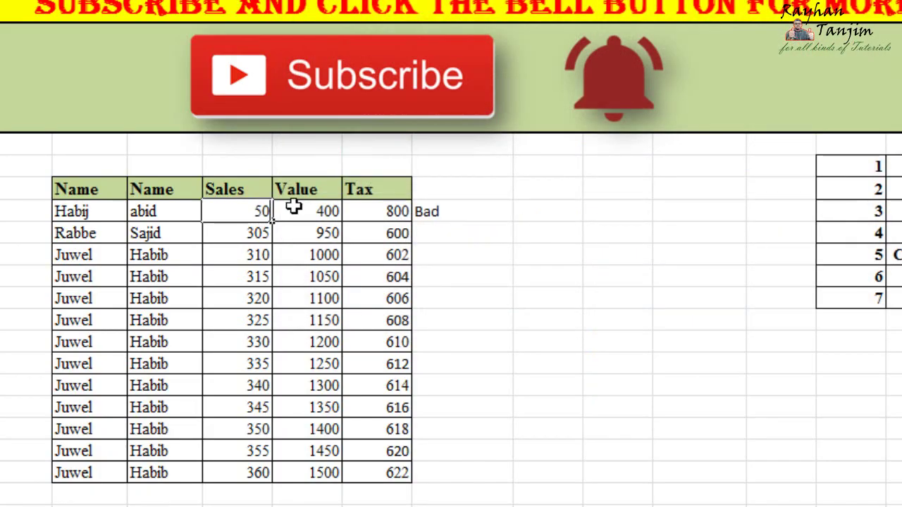
pyautogui.write('0')
pyautogui.click(576, 283)
# Fix the #NAME? error in H12 by putting quotes around Good in the IF formula.
pyautogui.click(469, 209)
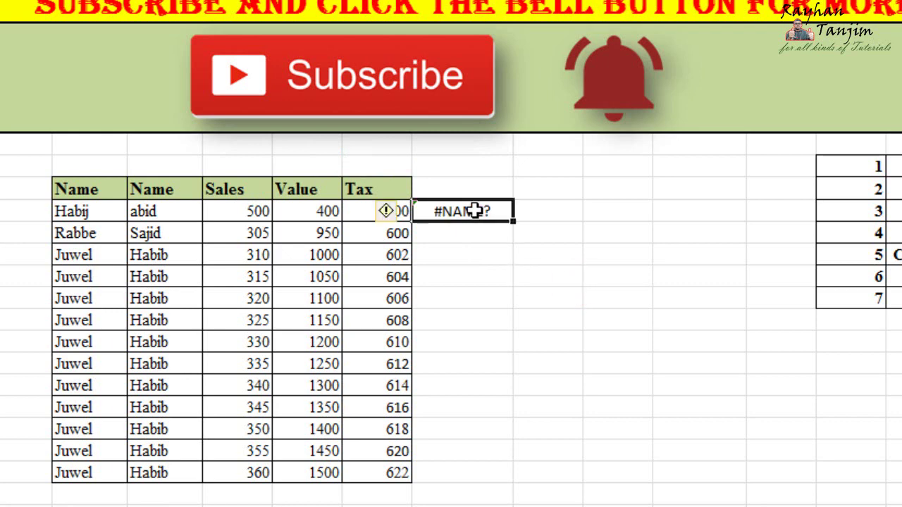
pyautogui.doubleClick(480, 212)
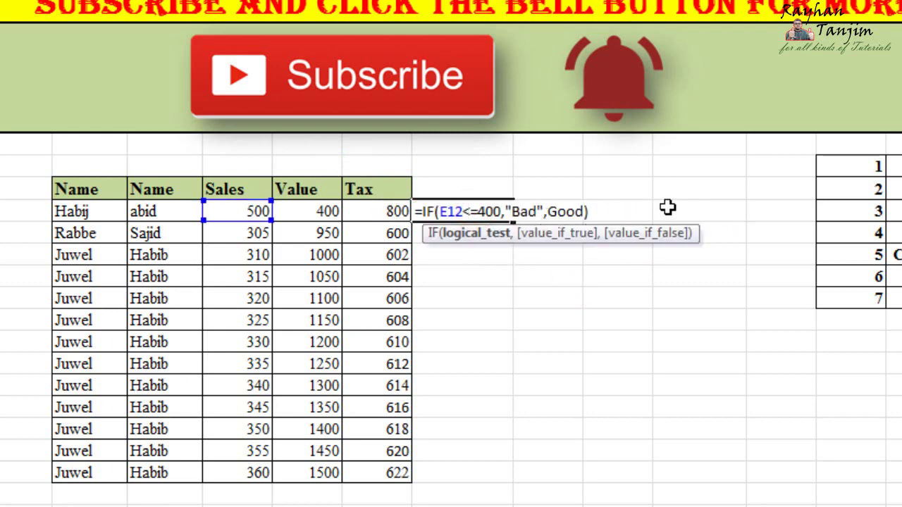
pyautogui.click(549, 211)
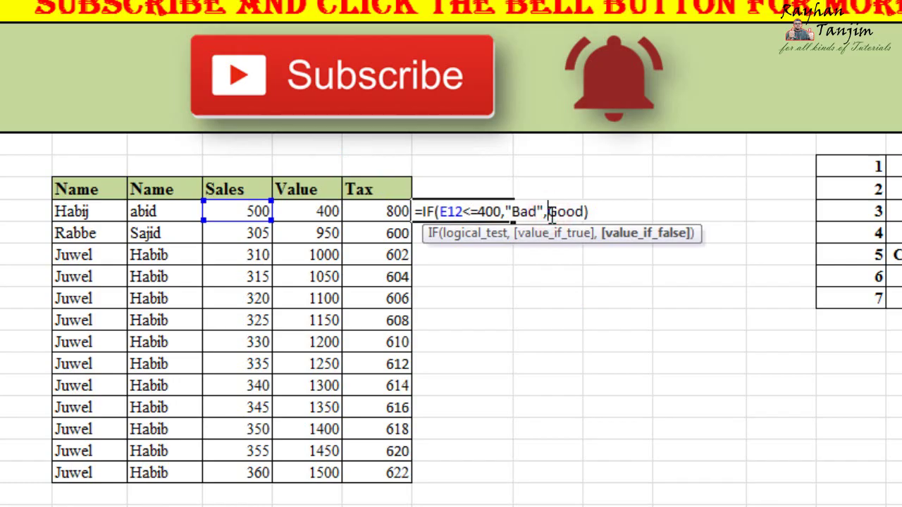
pyautogui.write('"')
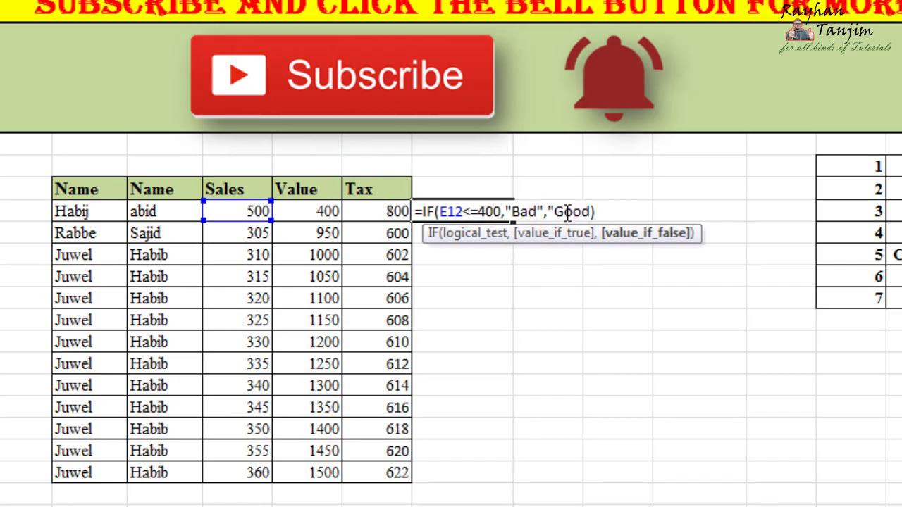
pyautogui.click(592, 211)
pyautogui.write(')')
pyautogui.press('Return')
# Change the first Sales value in E12 from 500 to 250.
pyautogui.click(571, 272)
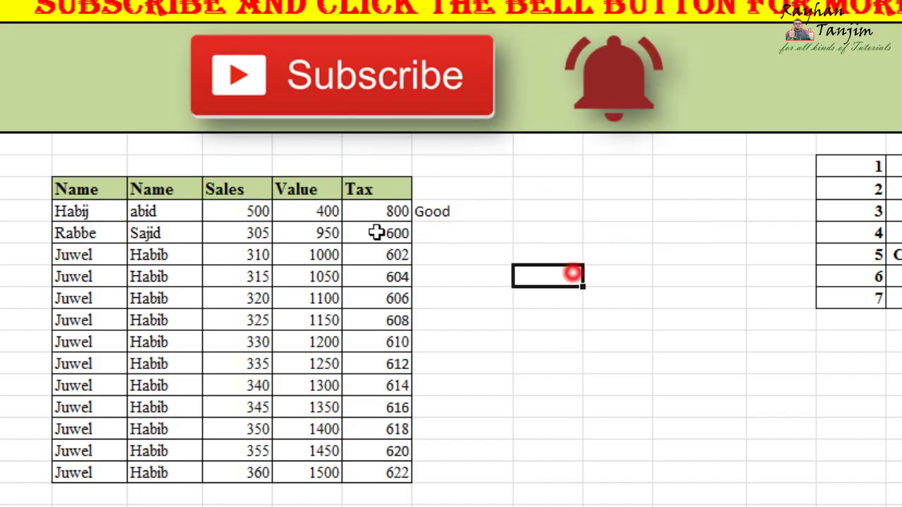
pyautogui.click(242, 216)
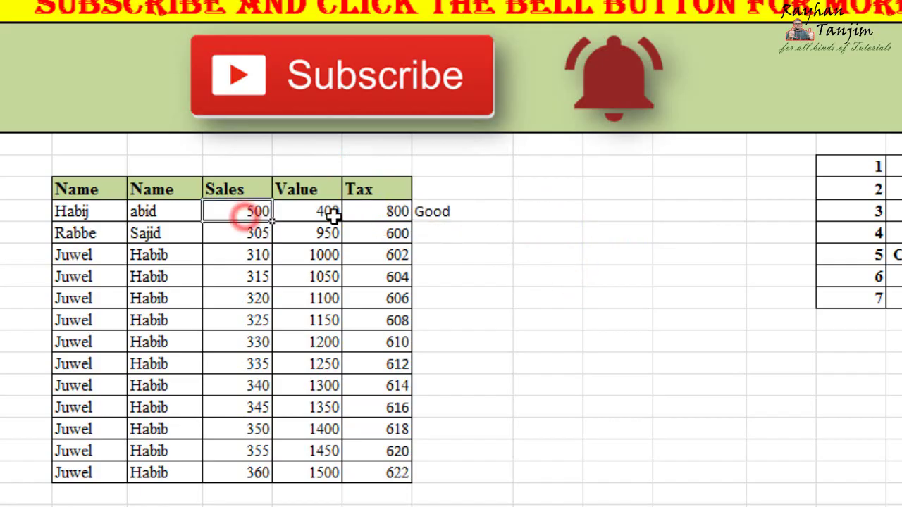
pyautogui.click(434, 213)
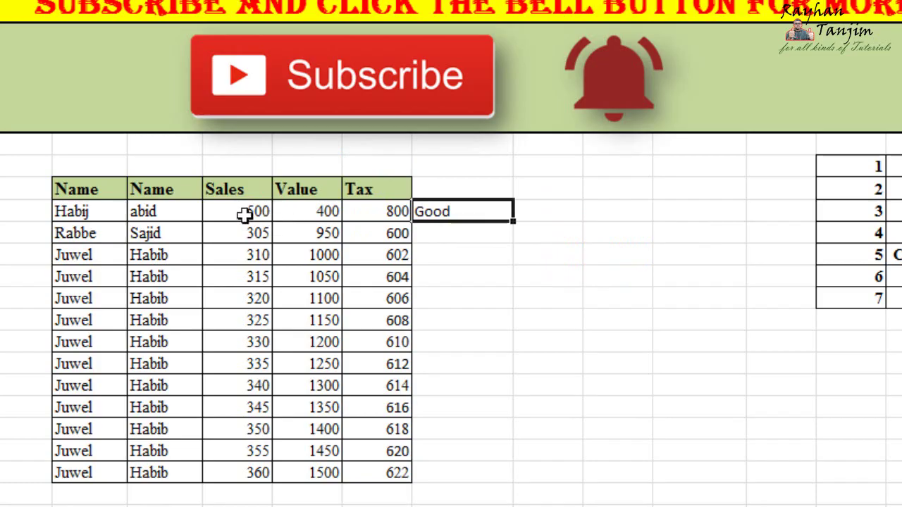
pyautogui.click(246, 211)
pyautogui.write('25')
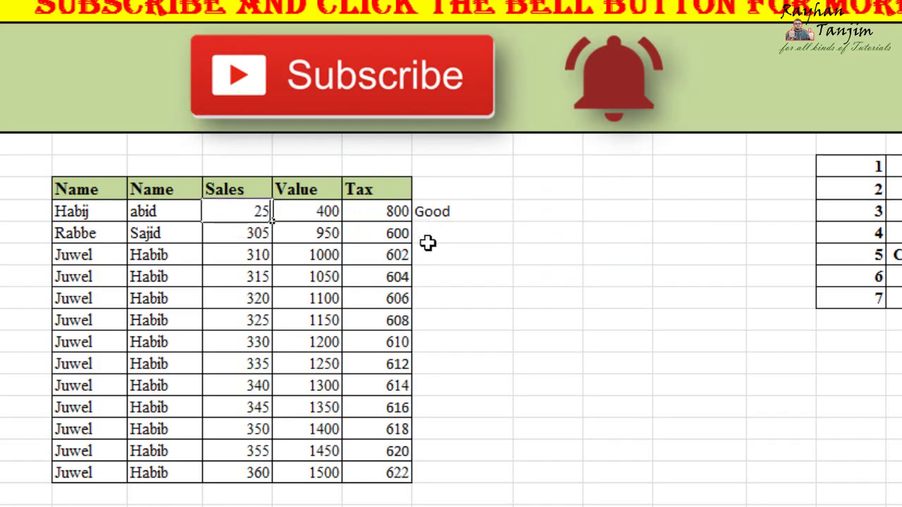
pyautogui.write('0')
pyautogui.click(533, 257)
# Check the IF formula in H12, now showing Bad, and leave it unchanged.
pyautogui.click(471, 213)
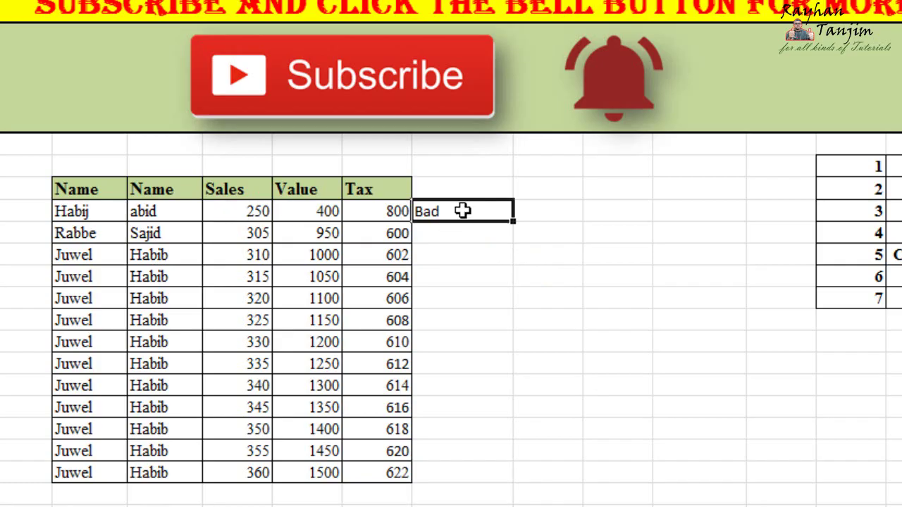
pyautogui.doubleClick(465, 211)
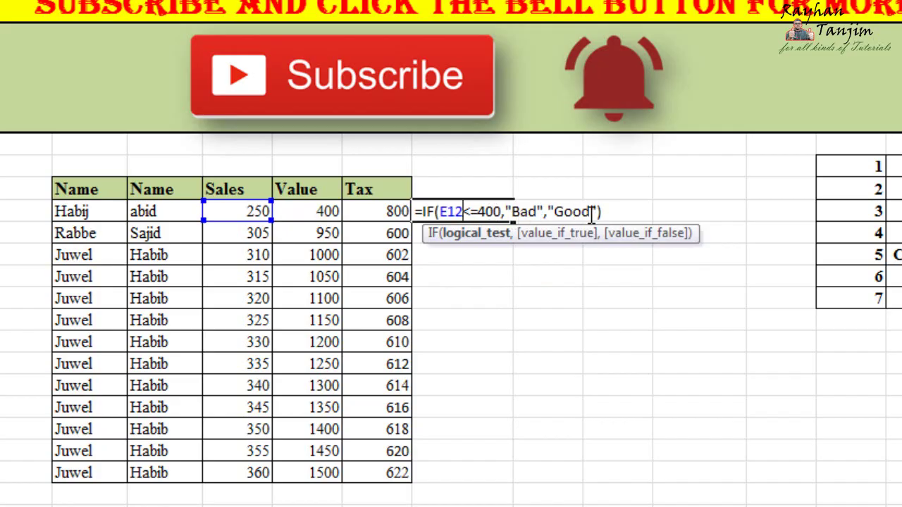
pyautogui.click(666, 186)
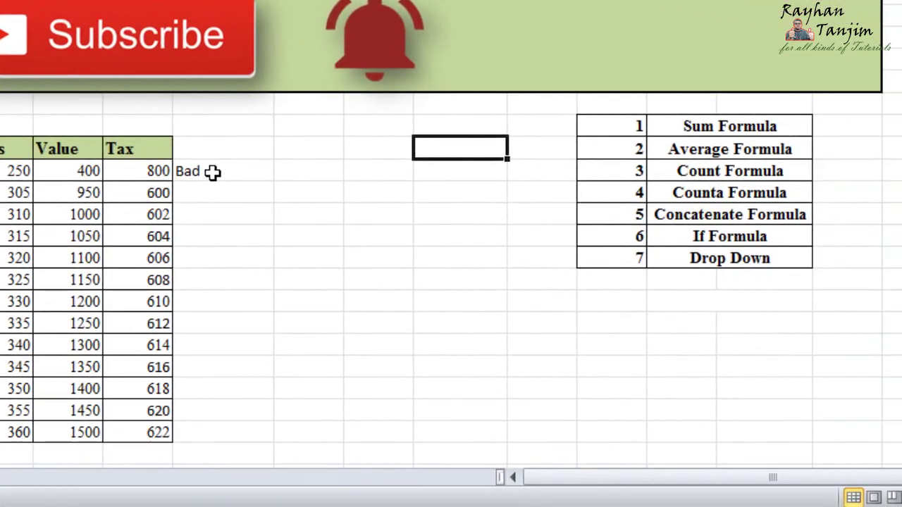
# Type three names into Q12, Q13 and Q14 to build the name source list.
pyautogui.click(694, 256)
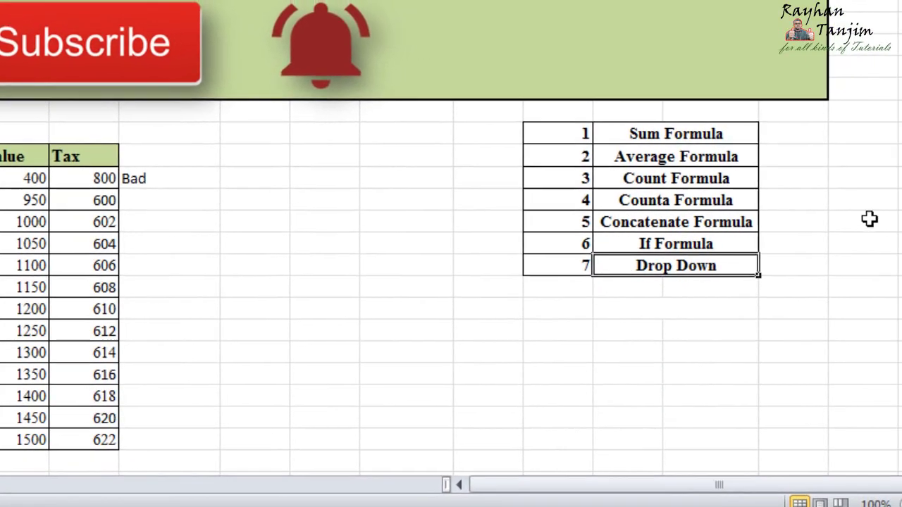
pyautogui.click(787, 188)
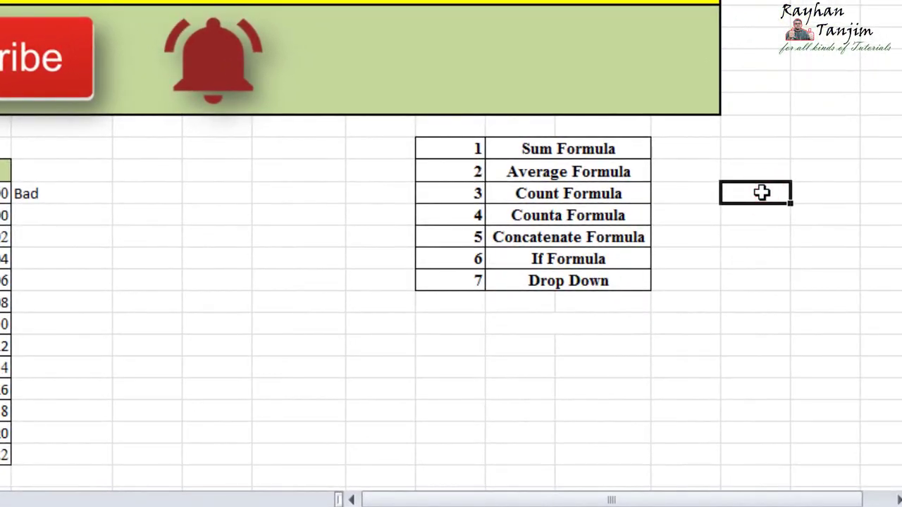
pyautogui.write('Rana')
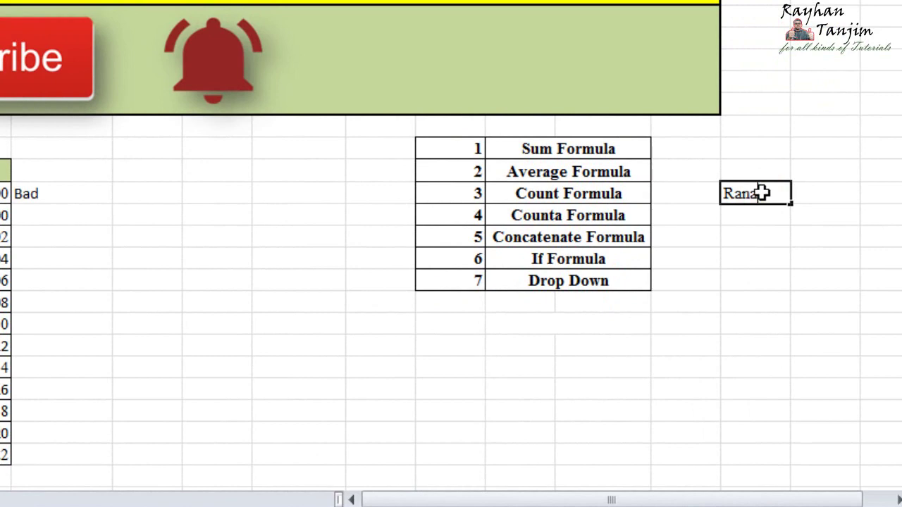
pyautogui.click(759, 209)
pyautogui.write('R')
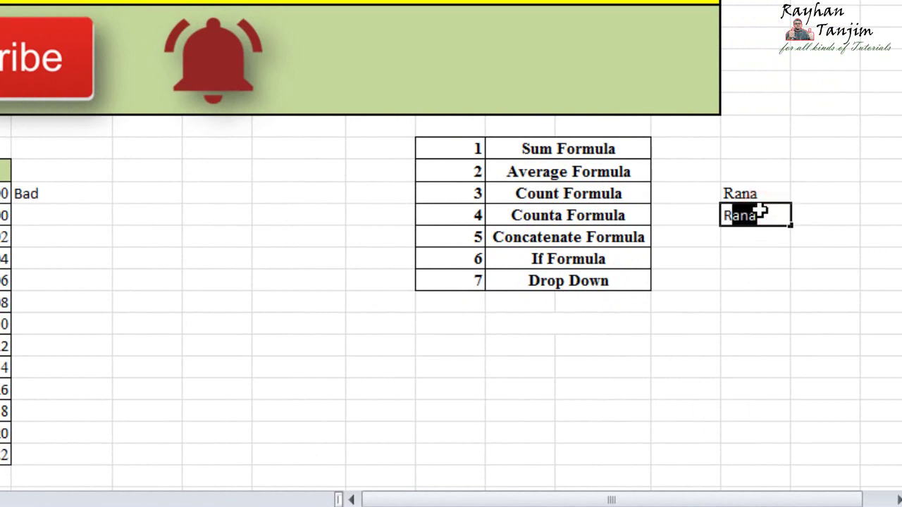
pyautogui.write('abbe')
pyautogui.click(749, 237)
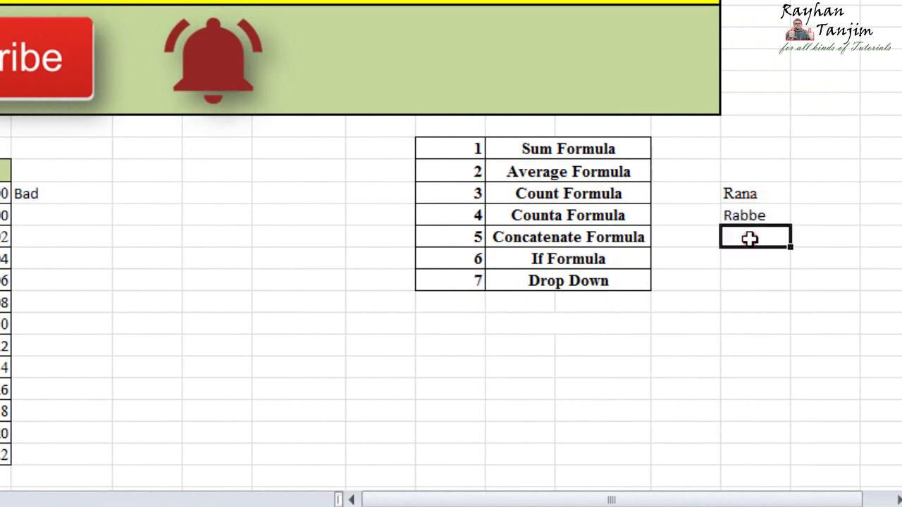
pyautogui.write('Ra')
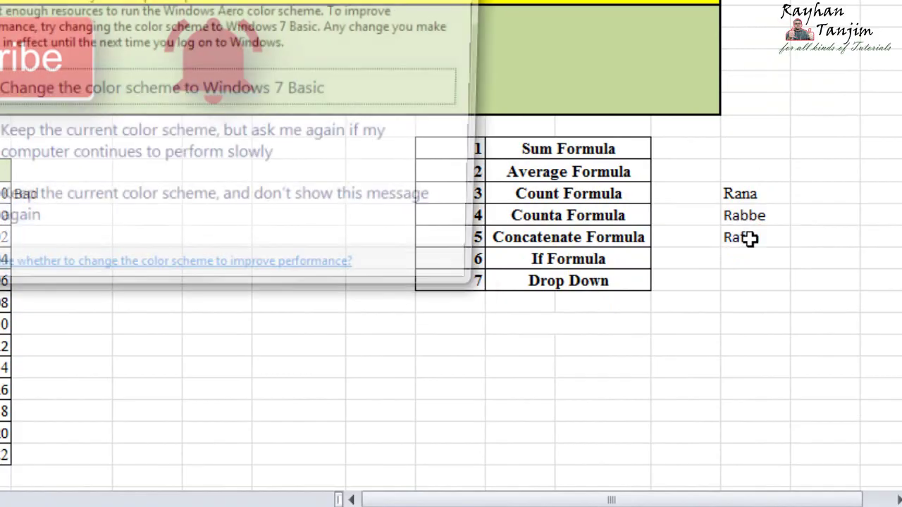
pyautogui.write('fsa')
pyautogui.click(220, 158)
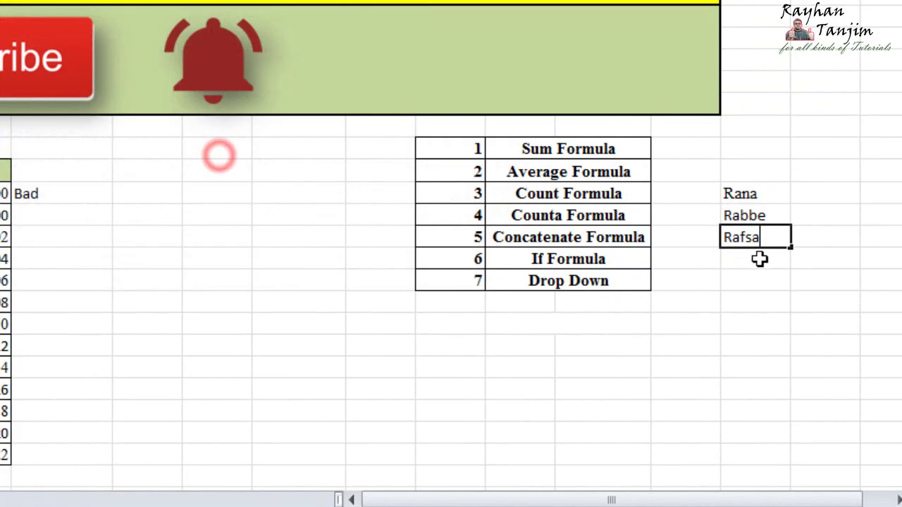
pyautogui.click(764, 320)
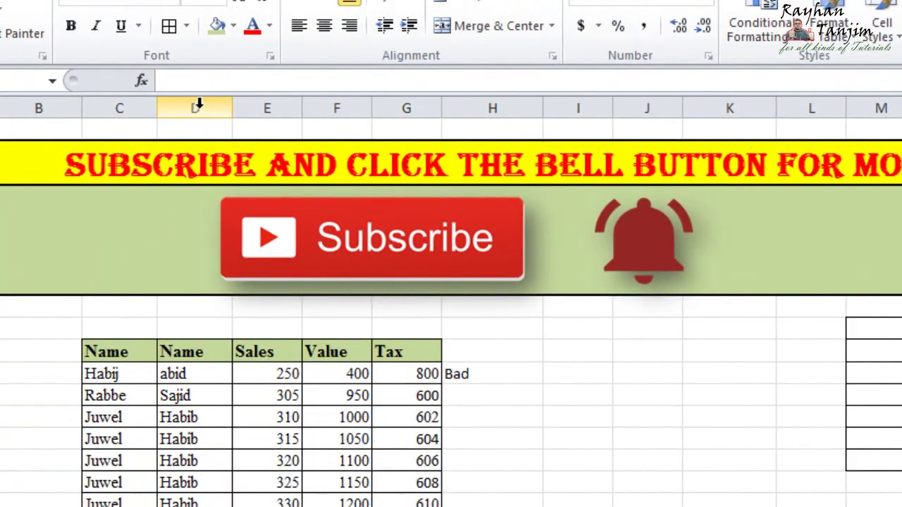
# Apply List data validation with source =$Q$12:$Q$14 to column D.
pyautogui.click(199, 104)
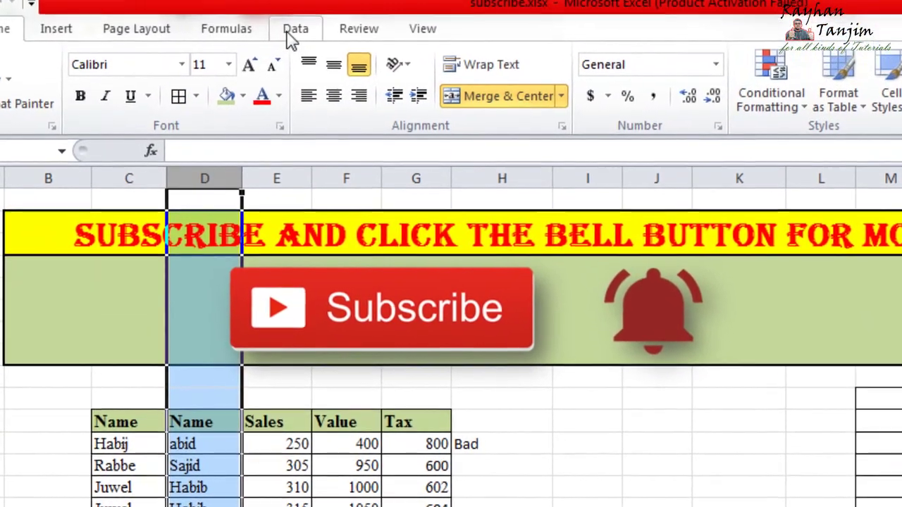
pyautogui.click(293, 29)
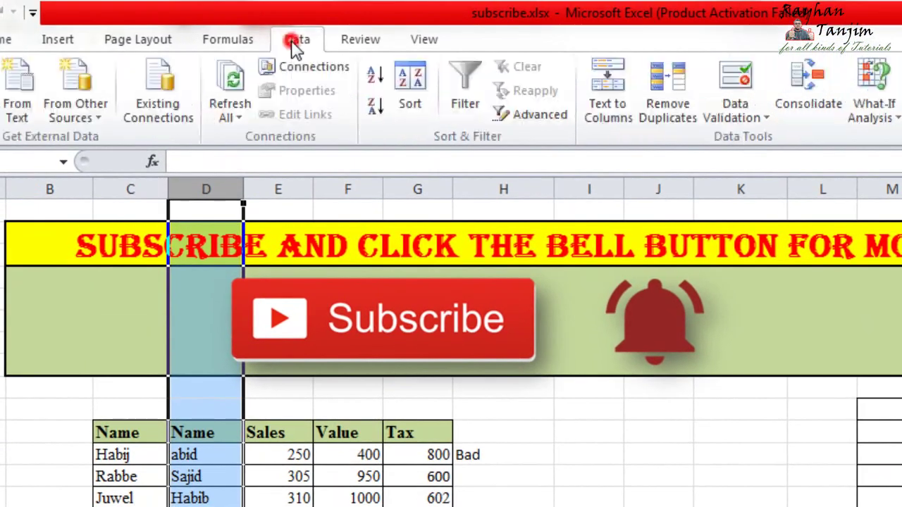
pyautogui.click(760, 118)
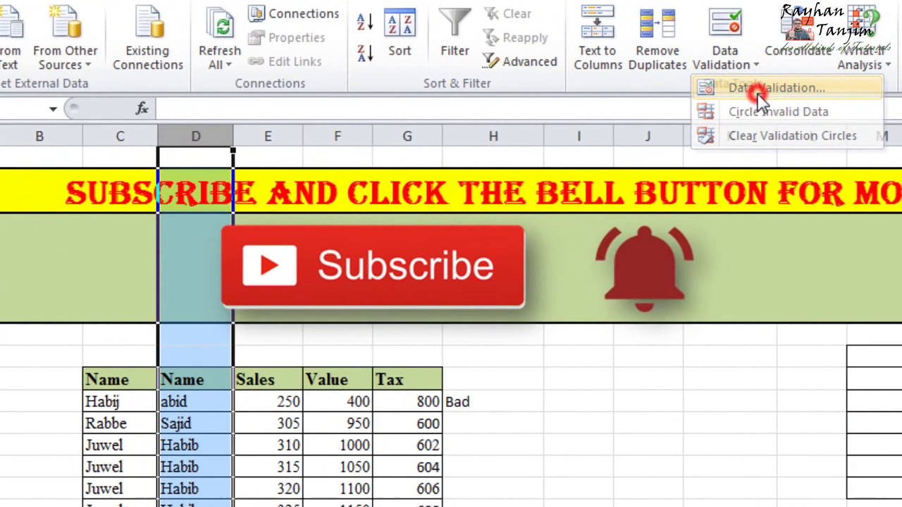
pyautogui.click(771, 143)
pyautogui.click(519, 218)
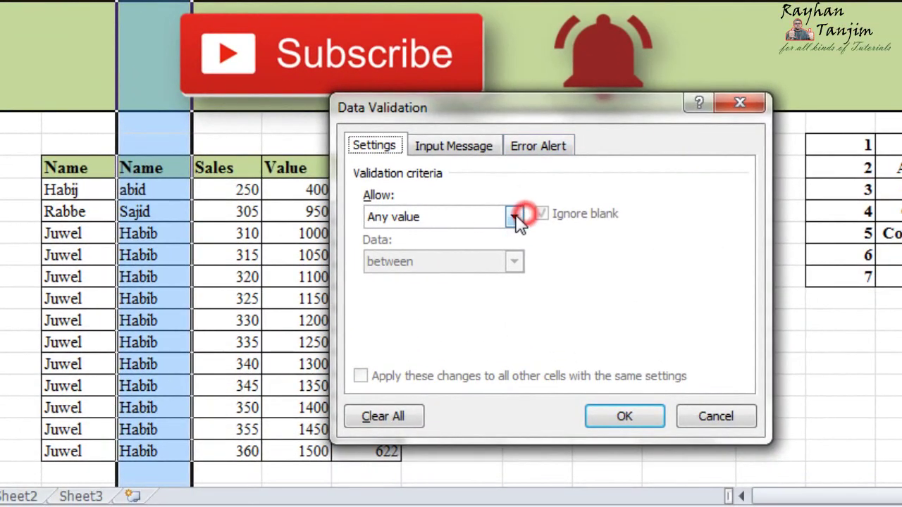
pyautogui.click(406, 277)
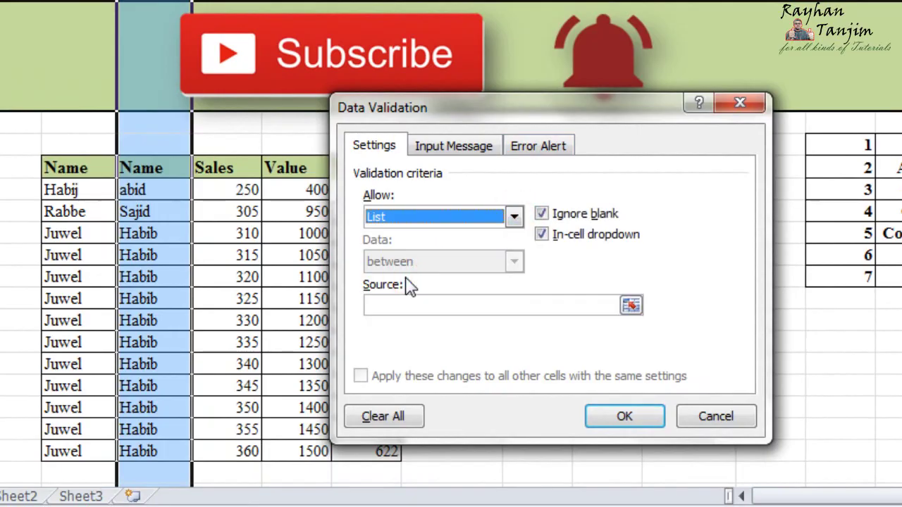
pyautogui.click(426, 306)
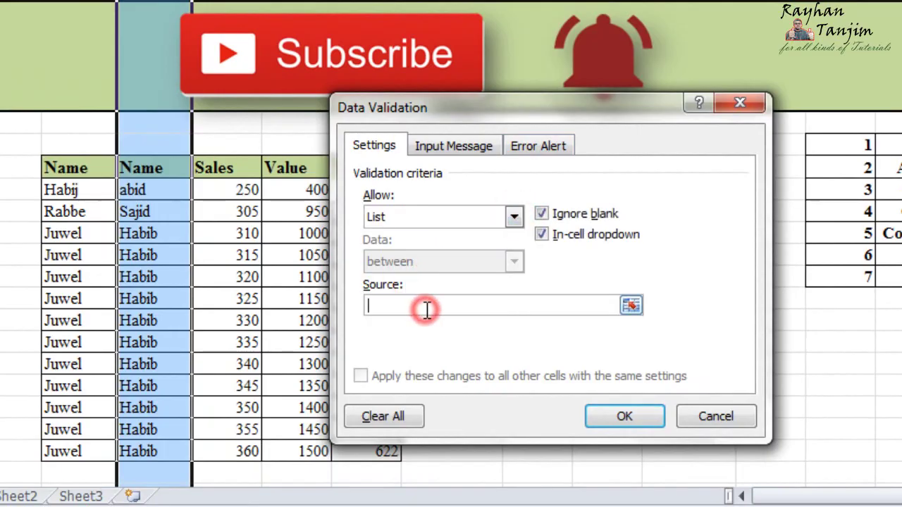
pyautogui.click(632, 307)
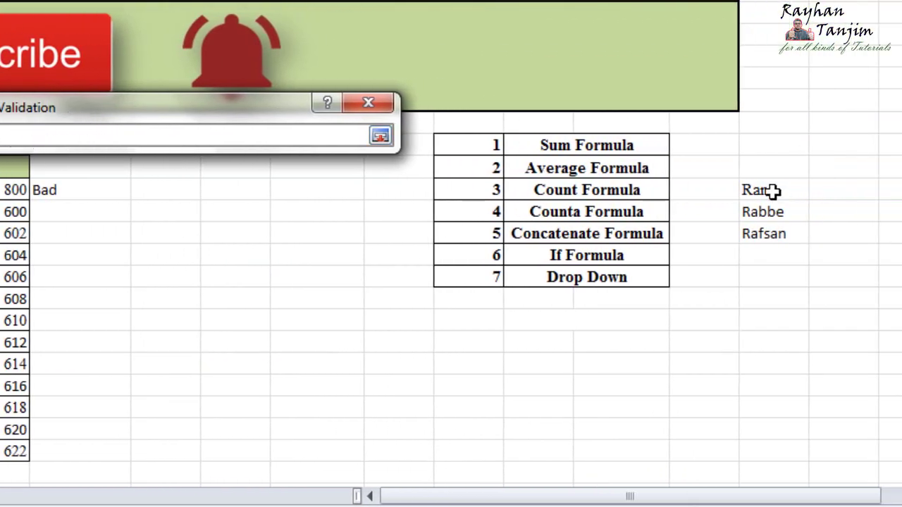
pyautogui.moveTo(775, 190); pyautogui.dragTo(777, 240)
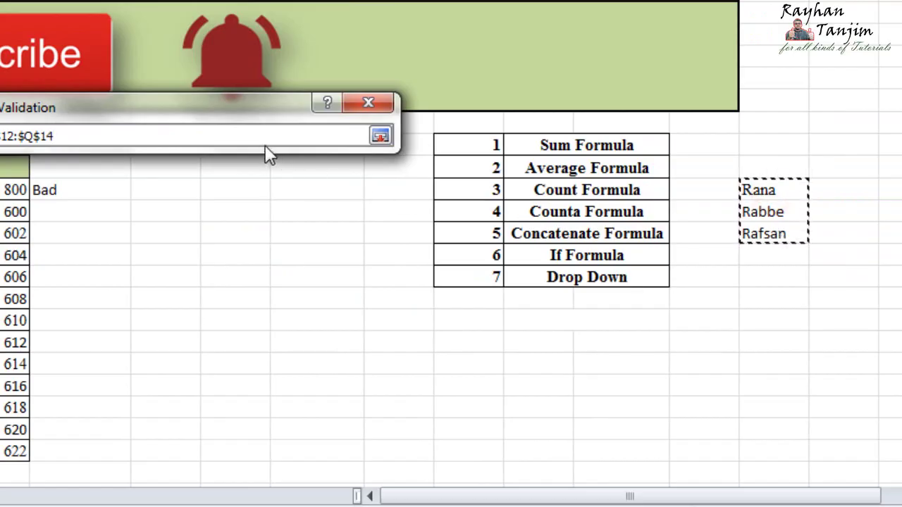
pyautogui.press('Return')
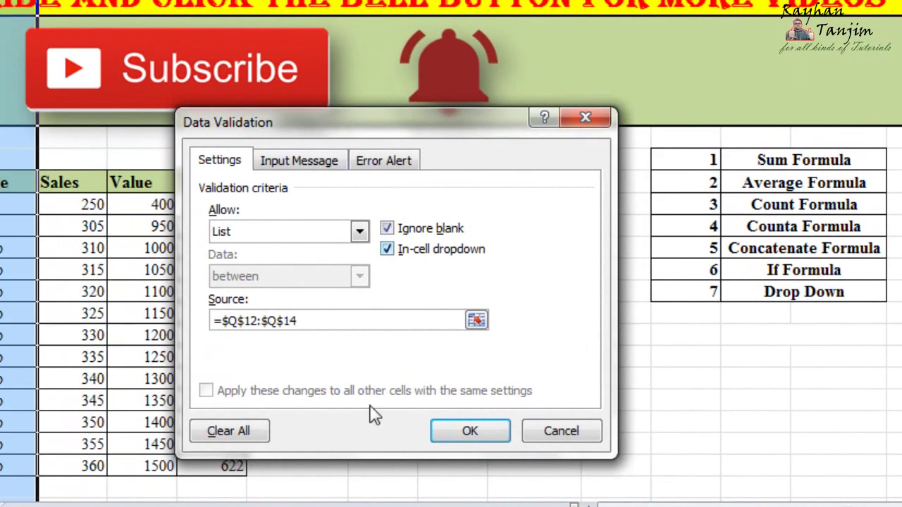
pyautogui.click(340, 425)
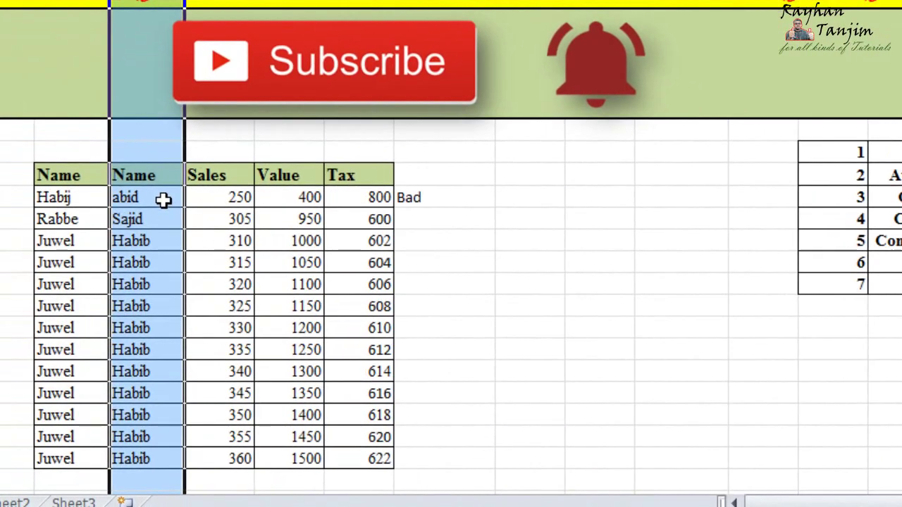
# From the drop-down, choose the second, third and first listed names for column D's rows one to three.
pyautogui.click(70, 202)
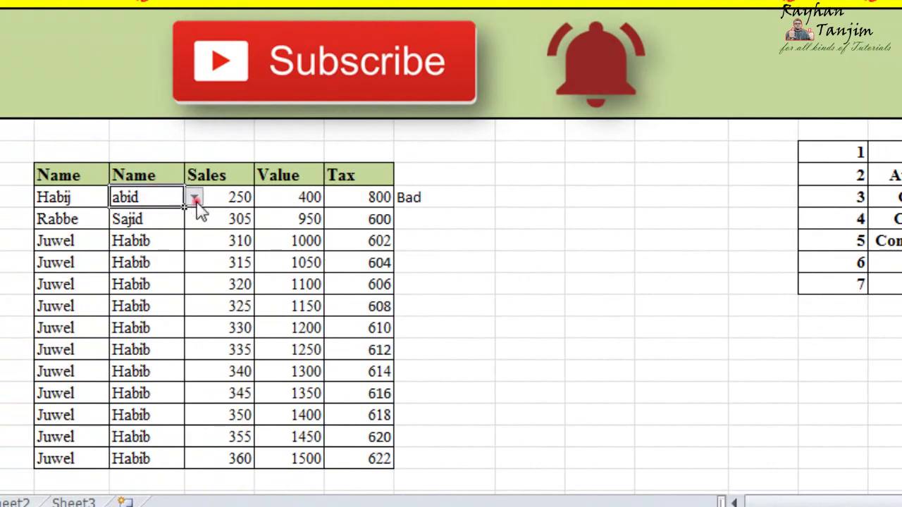
pyautogui.click(194, 198)
pyautogui.click(155, 231)
pyautogui.click(176, 219)
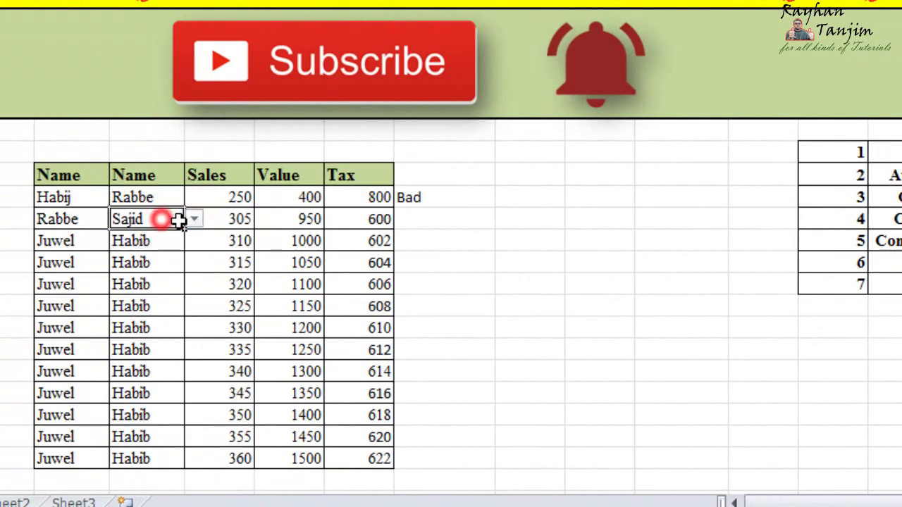
pyautogui.click(194, 219)
pyautogui.click(177, 266)
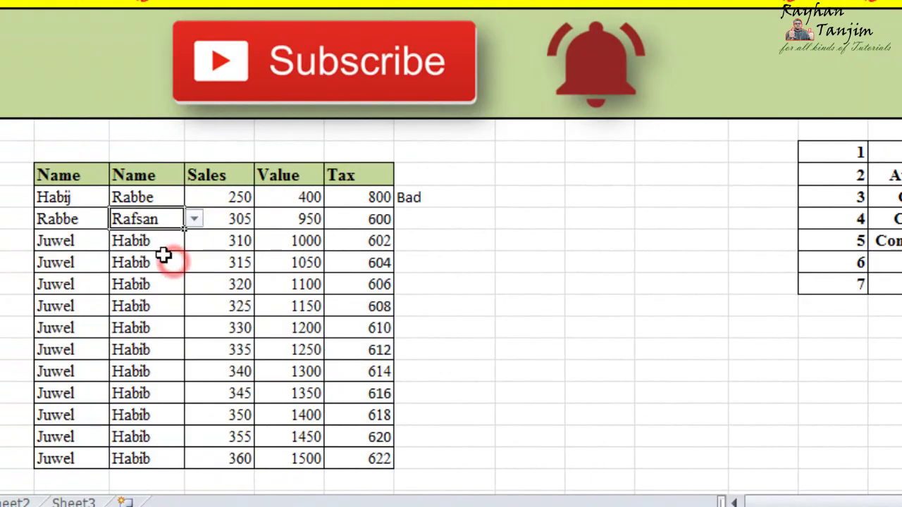
pyautogui.click(161, 241)
pyautogui.click(194, 241)
pyautogui.click(194, 241)
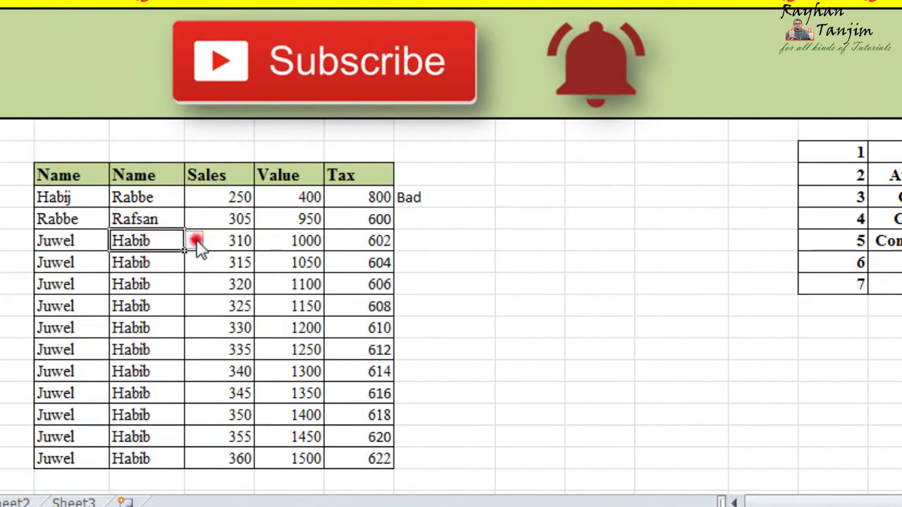
pyautogui.click(194, 241)
pyautogui.click(161, 261)
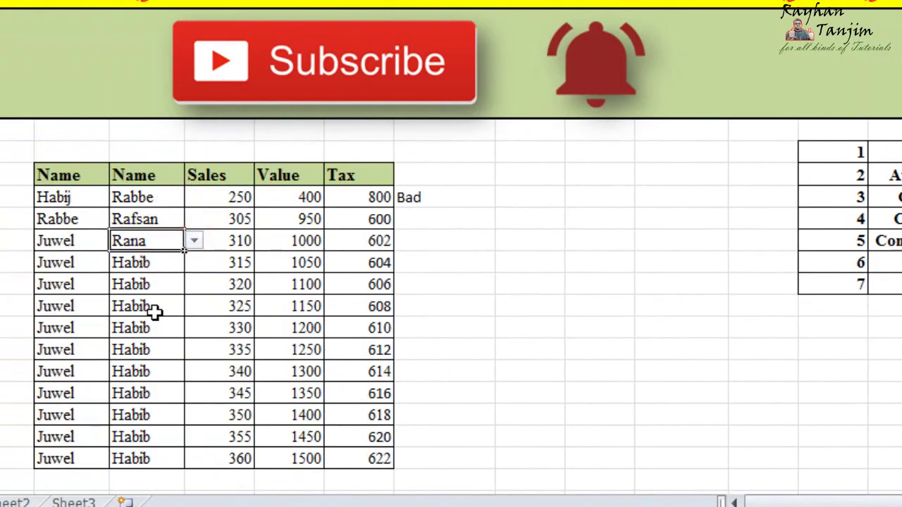